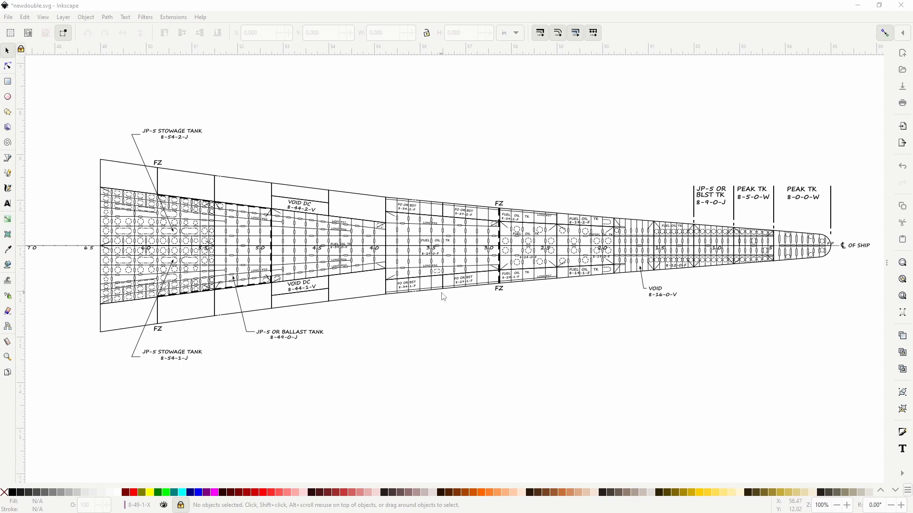
Step: Compare the redrawn forward tank layout in Inkscape with Plate 18-Double Bottom.pdf in Adobe Acrobat Reader
{"action": "scroll", "coordinate": [444, 297], "scroll_direction": "up", "scroll_amount": 2}
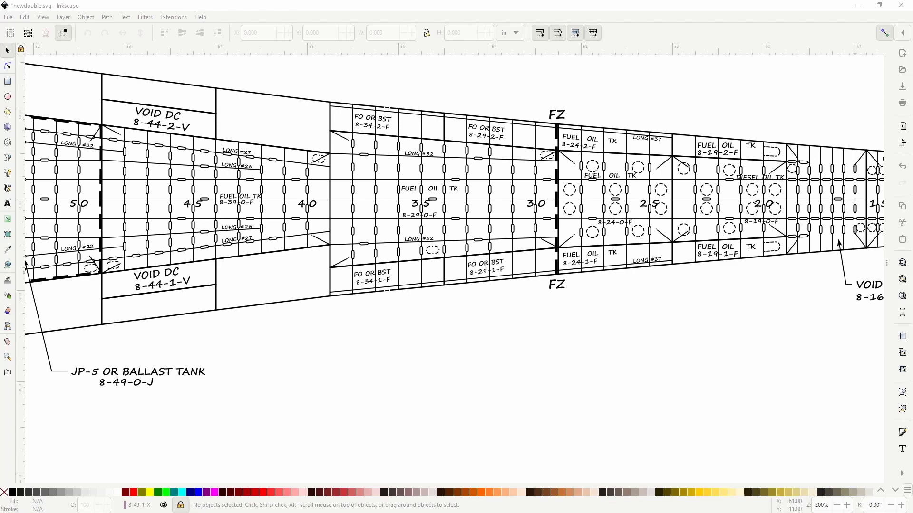
{"action": "key", "text": "alt+Tab"}
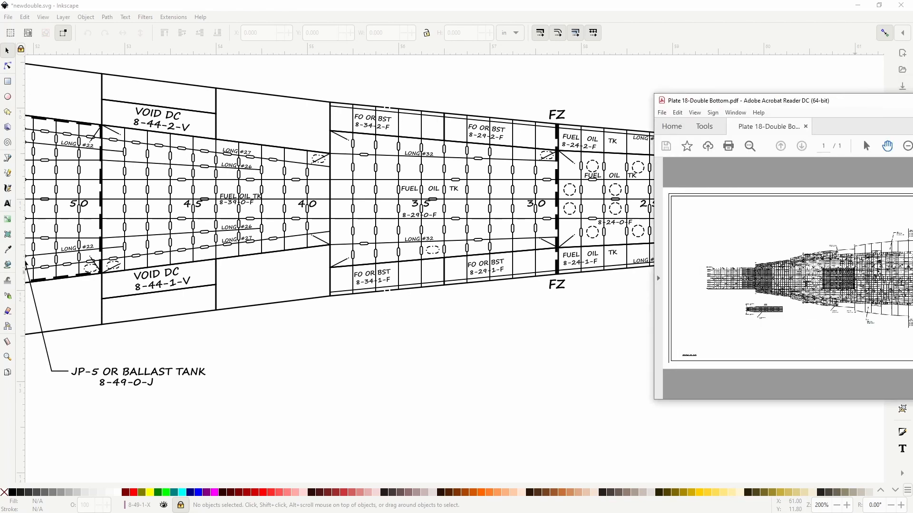
{"action": "scroll", "coordinate": [659, 295], "scroll_direction": "up", "scroll_amount": 6}
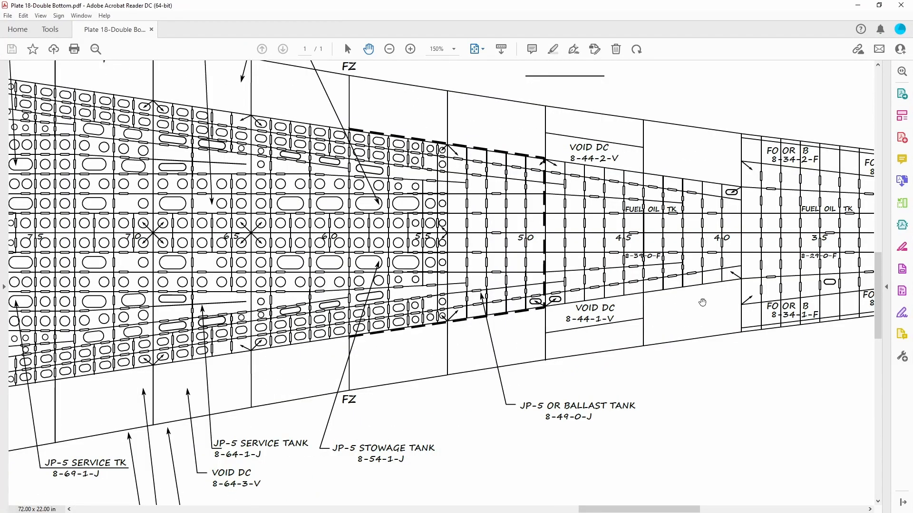
{"action": "scroll", "coordinate": [702, 302], "scroll_direction": "right", "scroll_amount": 6}
{"action": "scroll", "coordinate": [618, 295], "scroll_direction": "up", "scroll_amount": 2}
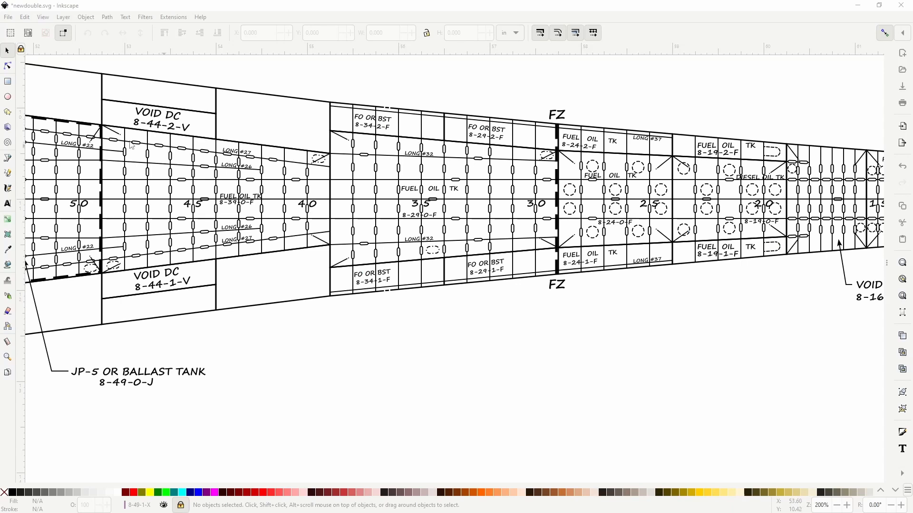
{"action": "left_click_drag", "start_coordinate": [90, 170], "coordinate": [250, 188]}
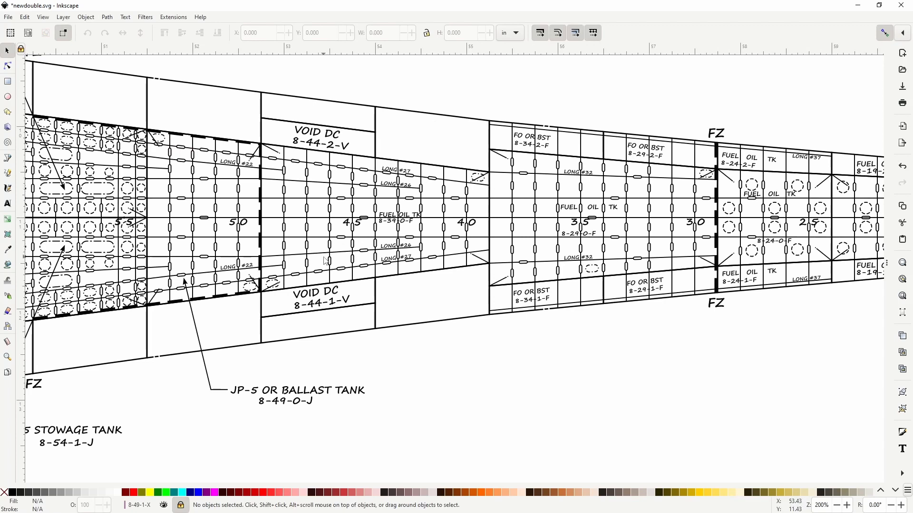
{"action": "mouse_move", "coordinate": [328, 259]}
{"action": "left_mouse_down"}
{"action": "mouse_move", "coordinate": [572, 266]}
{"action": "mouse_move", "coordinate": [582, 310]}
{"action": "left_mouse_up"}
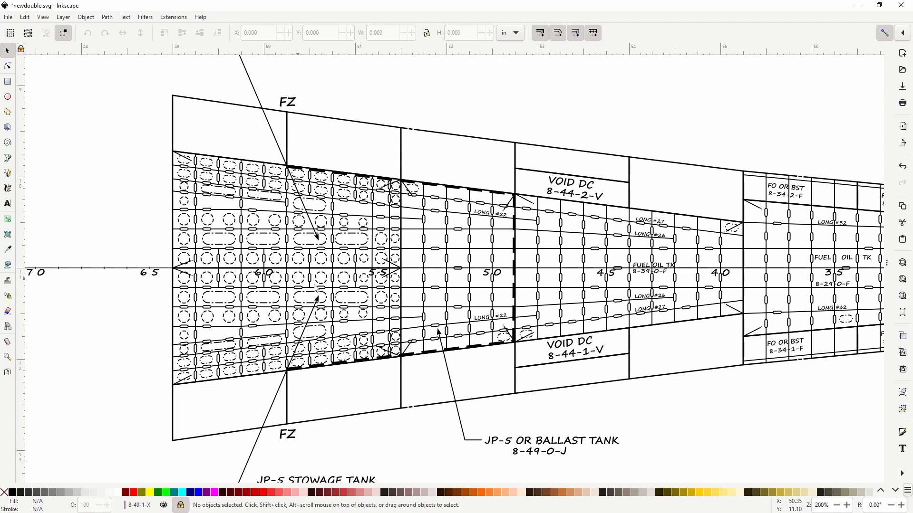
{"action": "scroll", "coordinate": [326, 270], "scroll_direction": "right", "scroll_amount": 4}
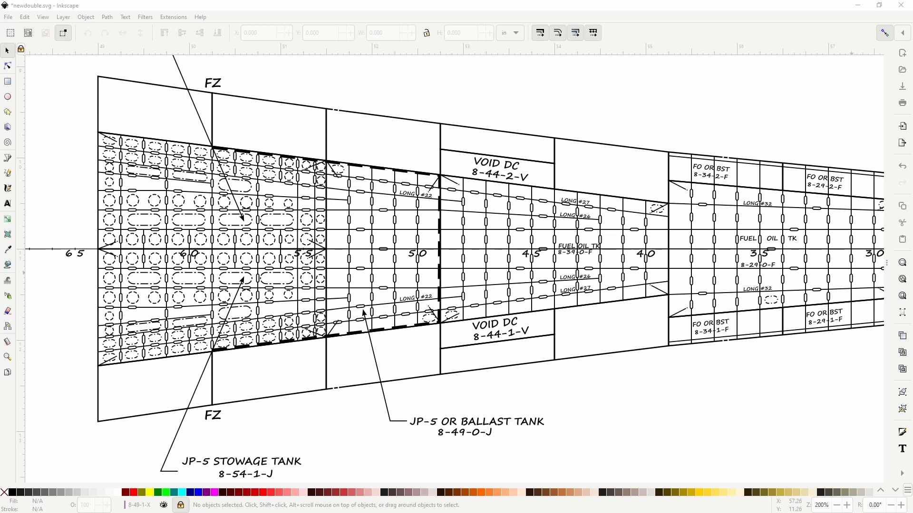
Step: Switch to the doublebottom.xcf scan in GIMP and examine the tank and void labels below the hull outline
{"action": "left_click_drag", "start_coordinate": [912, 6], "coordinate": [483, 5]}
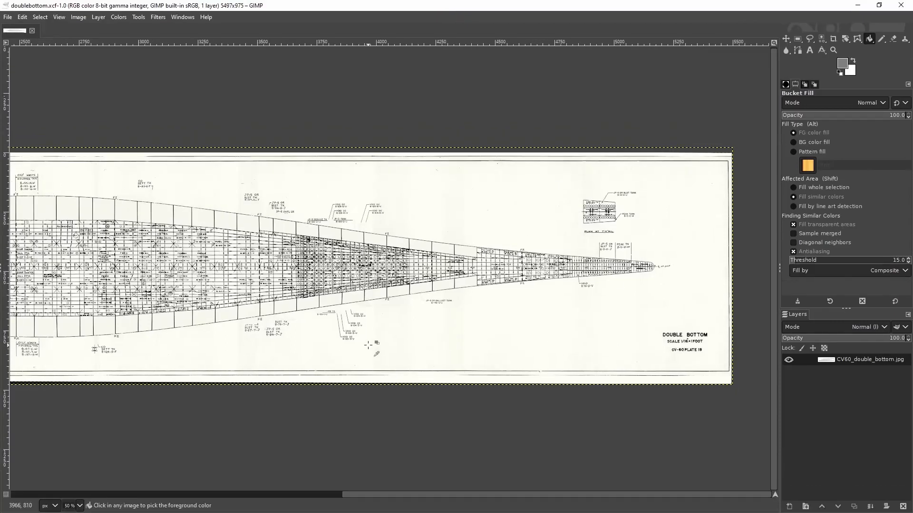
{"action": "scroll", "coordinate": [368, 345], "scroll_direction": "up", "scroll_amount": 4}
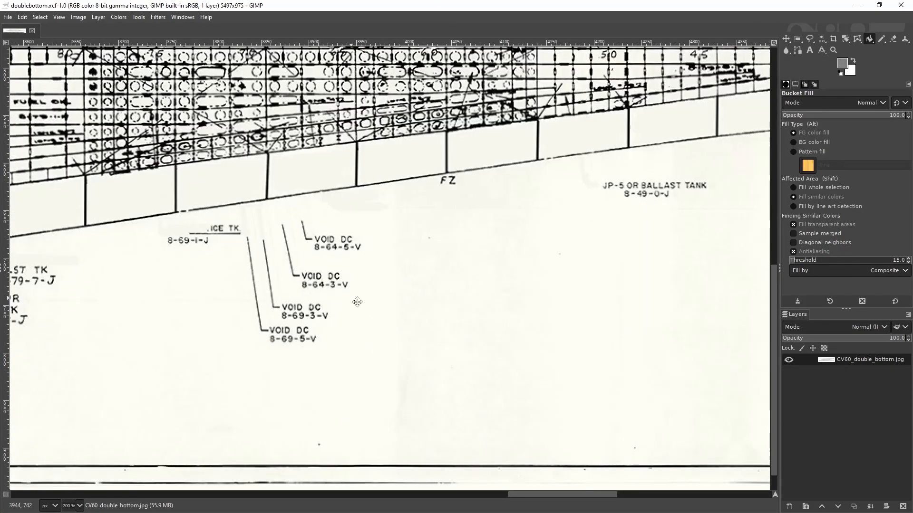
{"action": "left_click_drag", "start_coordinate": [357, 302], "coordinate": [738, 312]}
{"action": "scroll", "coordinate": [587, 325], "scroll_direction": "up", "scroll_amount": 1}
{"action": "left_click_drag", "start_coordinate": [477, 308], "coordinate": [598, 348]}
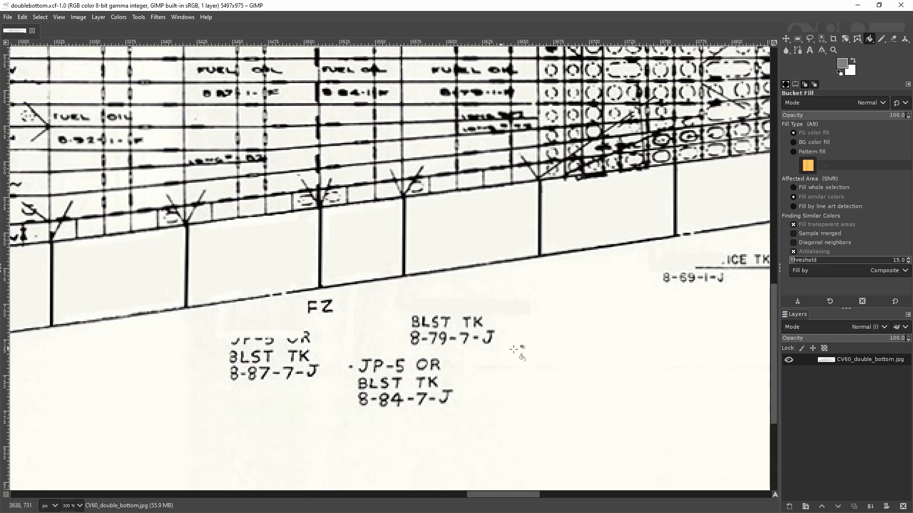
{"action": "scroll", "coordinate": [513, 349], "scroll_direction": "right", "scroll_amount": 5}
{"action": "scroll", "coordinate": [415, 309], "scroll_direction": "right", "scroll_amount": 1}
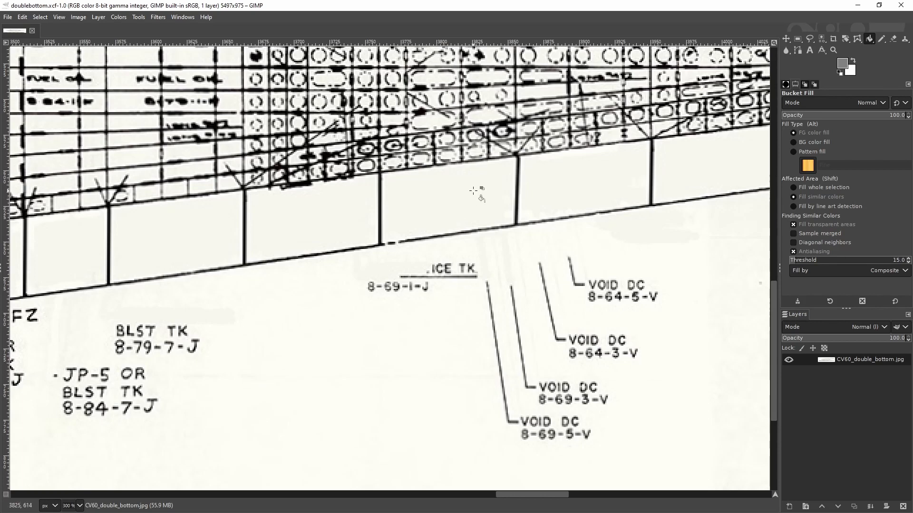
Step: Examine the scan's dense JP-5 tank grid, its labels above the hull and the hull lines towards the bow
{"action": "left_click_drag", "start_coordinate": [505, 202], "coordinate": [485, 470]}
{"action": "scroll", "coordinate": [507, 378], "scroll_direction": "down", "scroll_amount": 1}
{"action": "left_click_drag", "start_coordinate": [717, 165], "coordinate": [588, 147]}
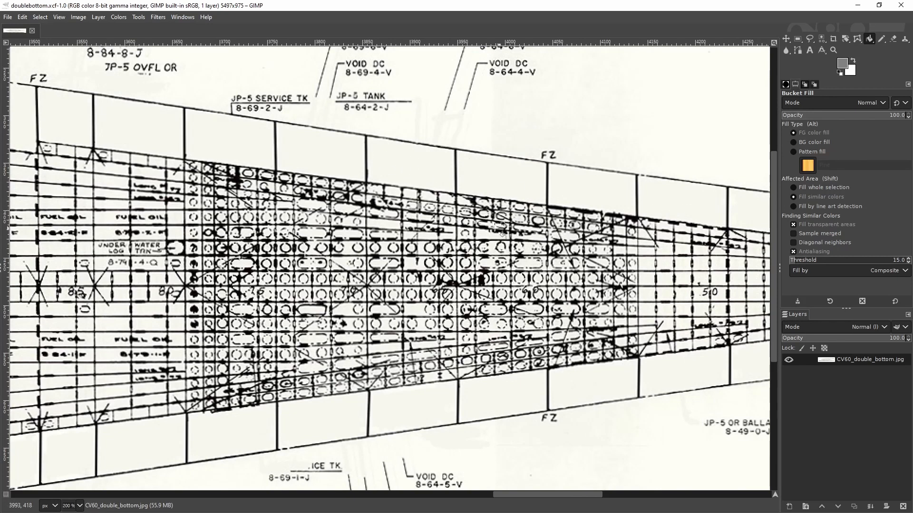
{"action": "mouse_move", "coordinate": [356, 216]}
{"action": "left_mouse_down"}
{"action": "mouse_move", "coordinate": [542, 216]}
{"action": "mouse_move", "coordinate": [410, 190]}
{"action": "mouse_move", "coordinate": [307, 190]}
{"action": "left_mouse_up"}
{"action": "left_click_drag", "start_coordinate": [432, 184], "coordinate": [591, 176]}
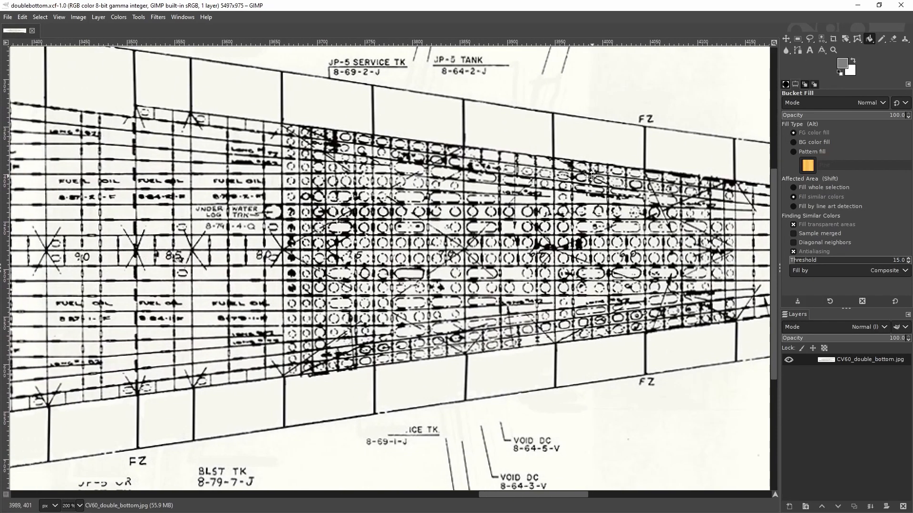
{"action": "left_click_drag", "start_coordinate": [496, 161], "coordinate": [368, 209]}
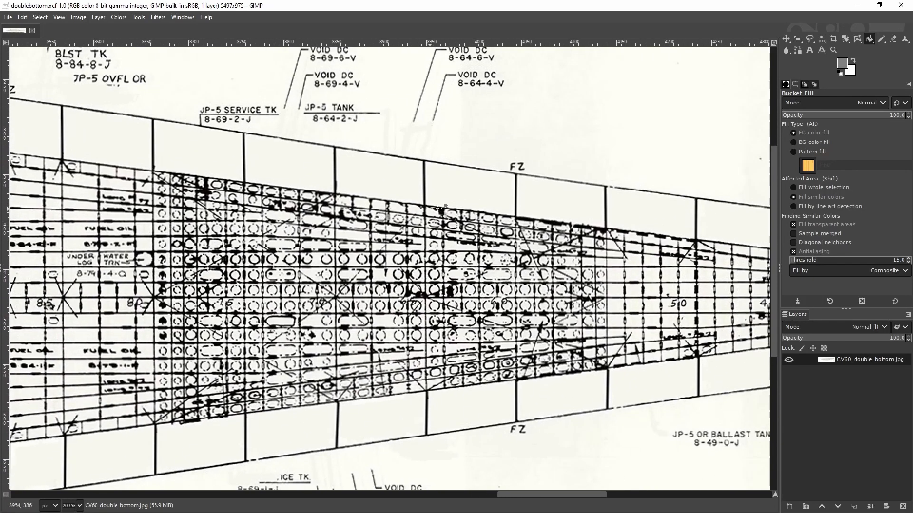
{"action": "scroll", "coordinate": [430, 204], "scroll_direction": "down", "scroll_amount": 1}
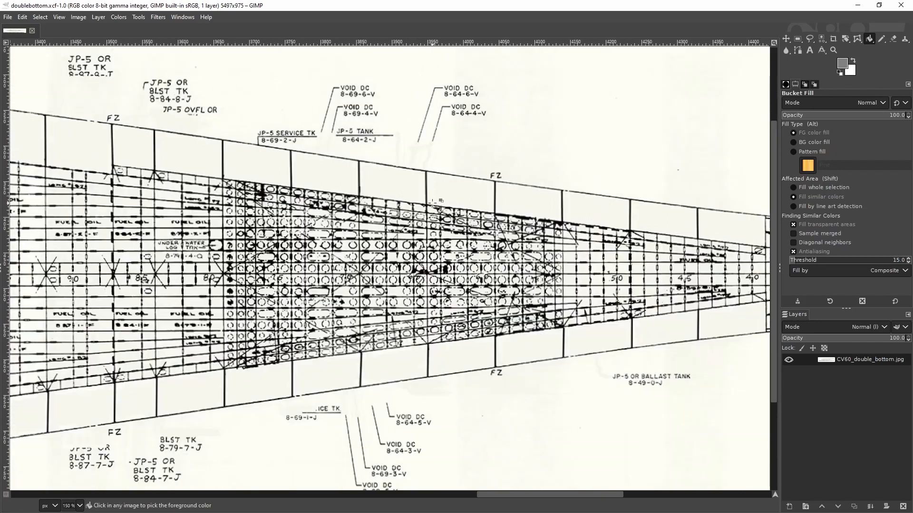
{"action": "left_click_drag", "start_coordinate": [429, 204], "coordinate": [256, 200]}
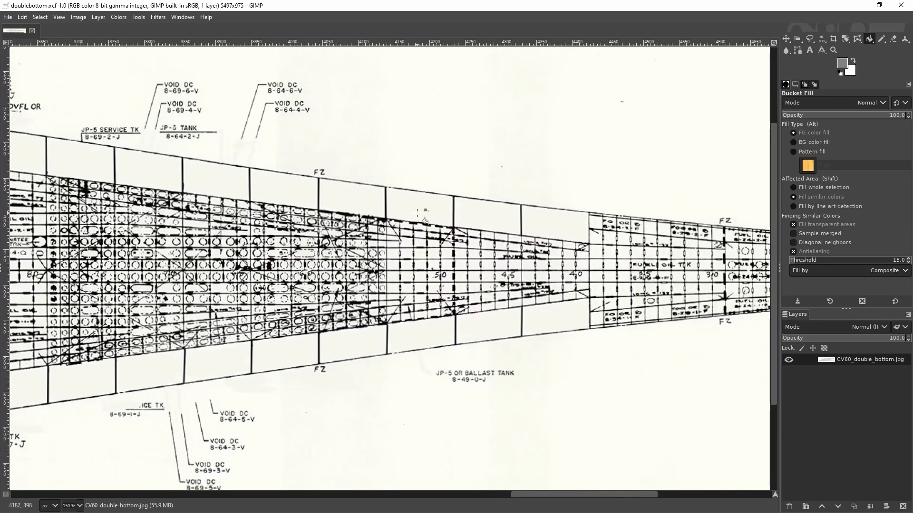
{"action": "left_click_drag", "start_coordinate": [360, 208], "coordinate": [427, 215]}
{"action": "scroll", "coordinate": [450, 208], "scroll_direction": "down", "scroll_amount": 1, "text": "ctrl"}
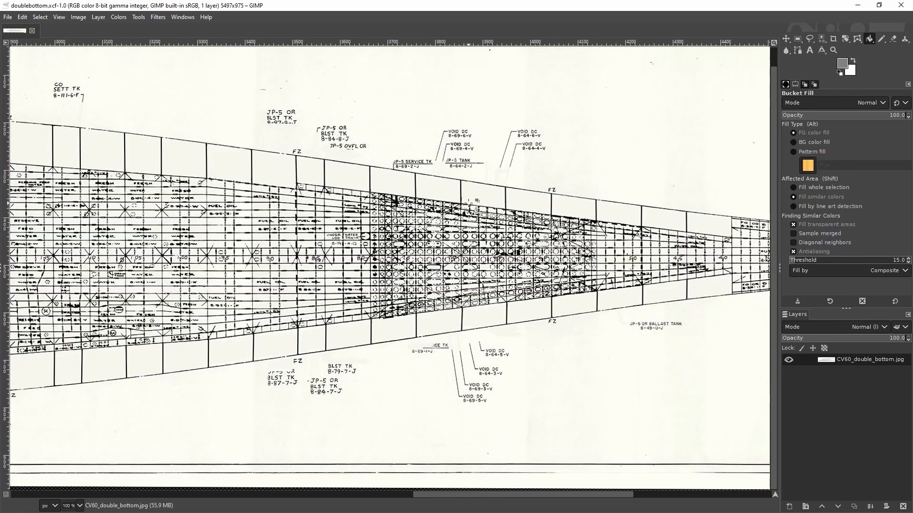
{"action": "left_click_drag", "start_coordinate": [529, 194], "coordinate": [280, 181]}
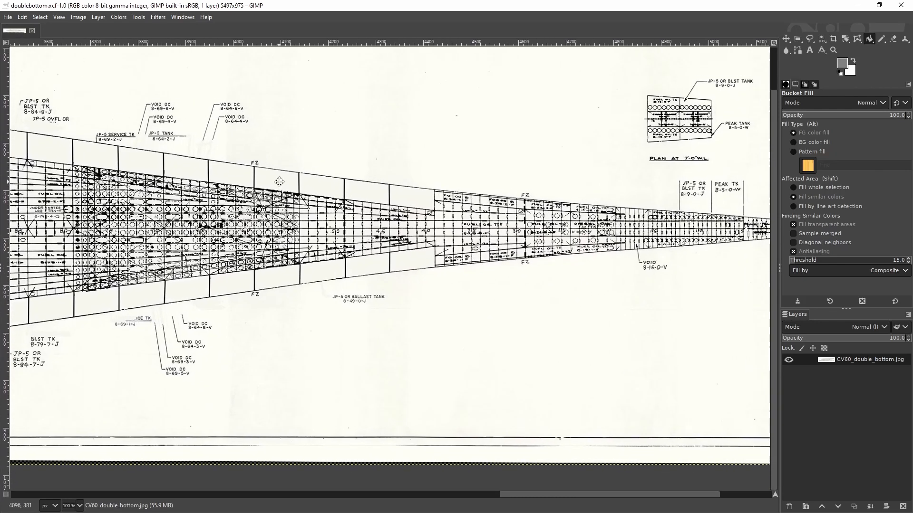
{"action": "left_click_drag", "start_coordinate": [364, 200], "coordinate": [490, 226]}
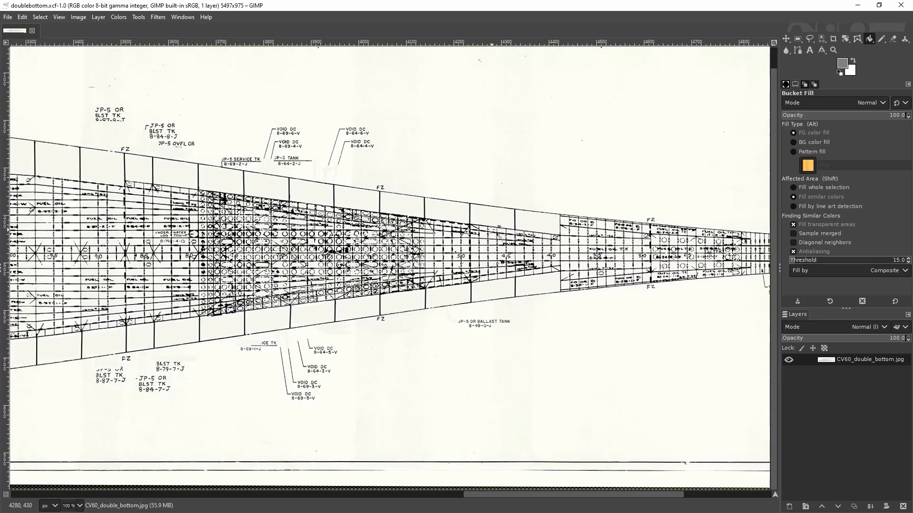
{"action": "left_click_drag", "start_coordinate": [409, 259], "coordinate": [556, 239]}
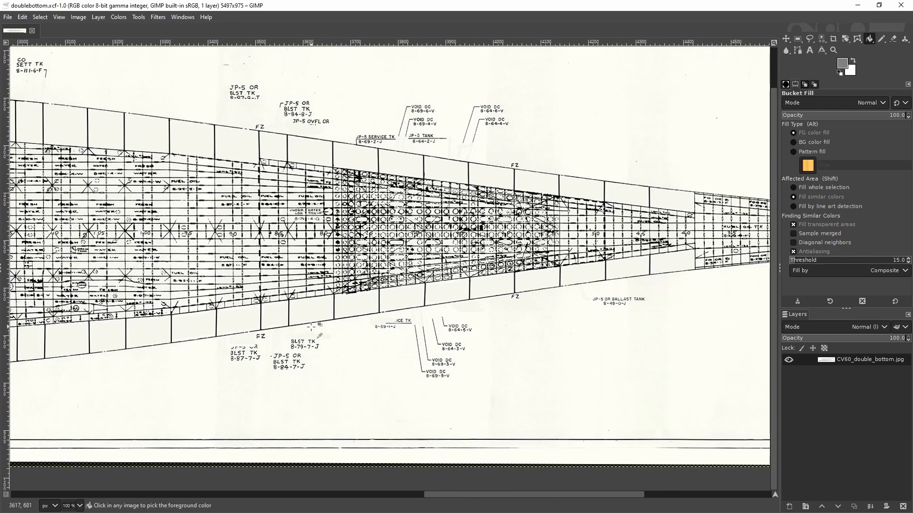
Step: Use Select by Color to select the off-white smudge colour below the VOID DC 8-64-4-V leader line
{"action": "scroll", "coordinate": [372, 340], "scroll_direction": "up", "scroll_amount": 2}
{"action": "left_click_drag", "start_coordinate": [472, 341], "coordinate": [375, 334]}
{"action": "left_click_drag", "start_coordinate": [386, 205], "coordinate": [395, 464]}
{"action": "scroll", "coordinate": [516, 270], "scroll_direction": "up", "scroll_amount": 3}
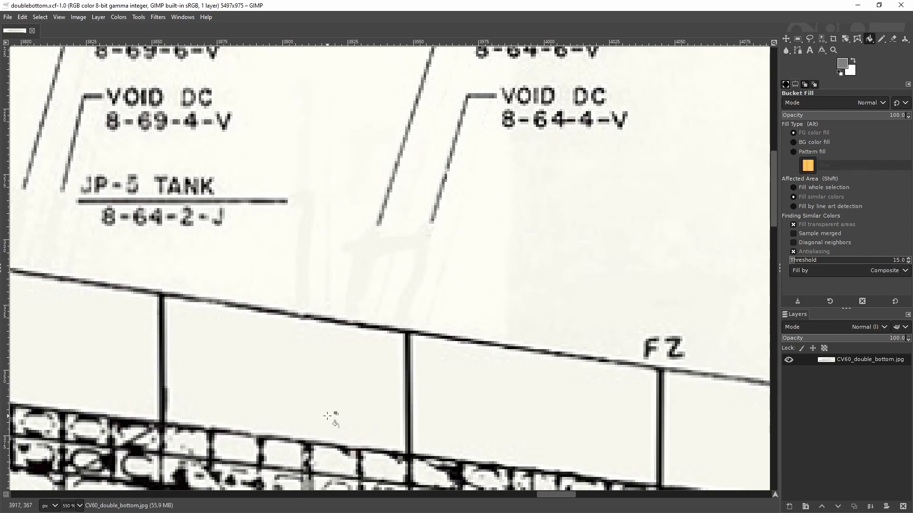
{"action": "scroll", "coordinate": [333, 413], "scroll_direction": "down", "scroll_amount": 3}
{"action": "scroll", "coordinate": [335, 410], "scroll_direction": "up", "scroll_amount": 3}
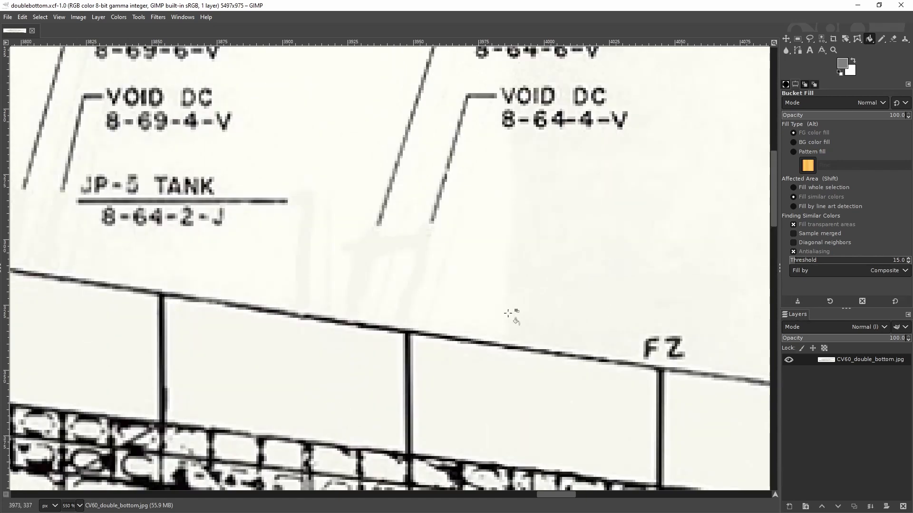
{"action": "left_click", "coordinate": [823, 39]}
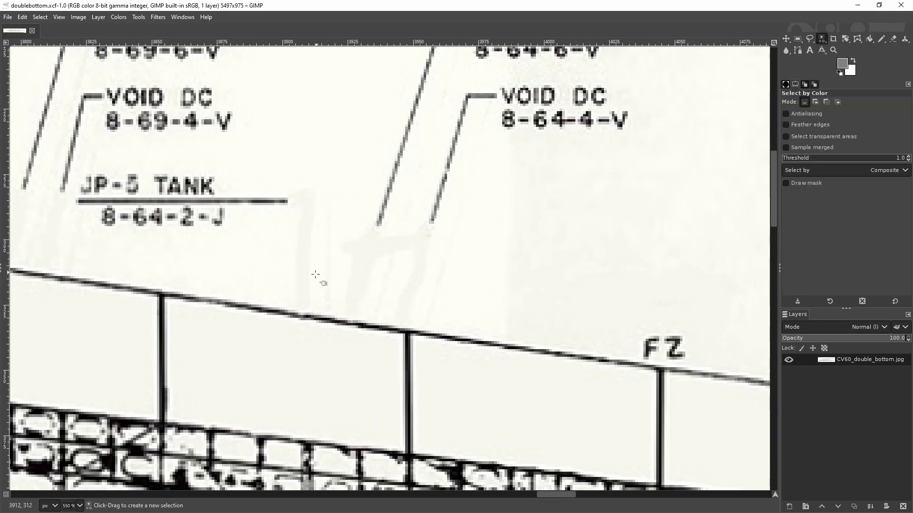
{"action": "scroll", "coordinate": [415, 259], "scroll_direction": "down", "scroll_amount": 3}
{"action": "scroll", "coordinate": [414, 259], "scroll_direction": "up", "scroll_amount": 3}
{"action": "left_click", "coordinate": [374, 246]}
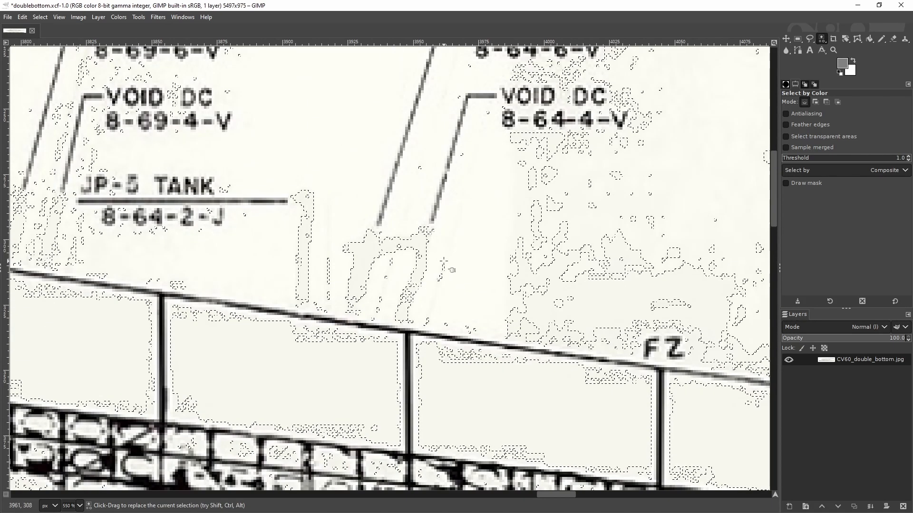
Step: Examine how the colour selection spreads over the forward tanks and the amidships oily waste holding tank area
{"action": "scroll", "coordinate": [443, 262], "scroll_direction": "down", "scroll_amount": 3}
{"action": "scroll", "coordinate": [450, 270], "scroll_direction": "down", "scroll_amount": 2}
{"action": "scroll", "coordinate": [485, 304], "scroll_direction": "down", "scroll_amount": 1}
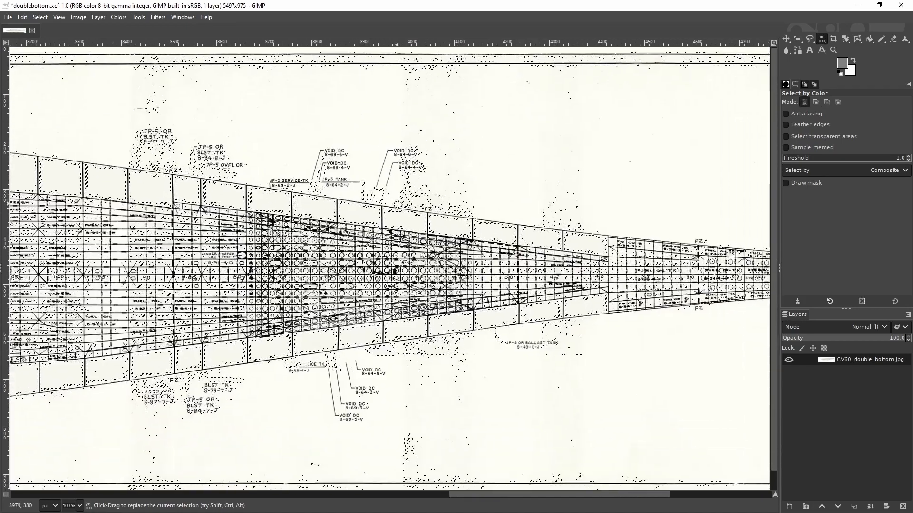
{"action": "scroll", "coordinate": [518, 337], "scroll_direction": "up", "scroll_amount": 3}
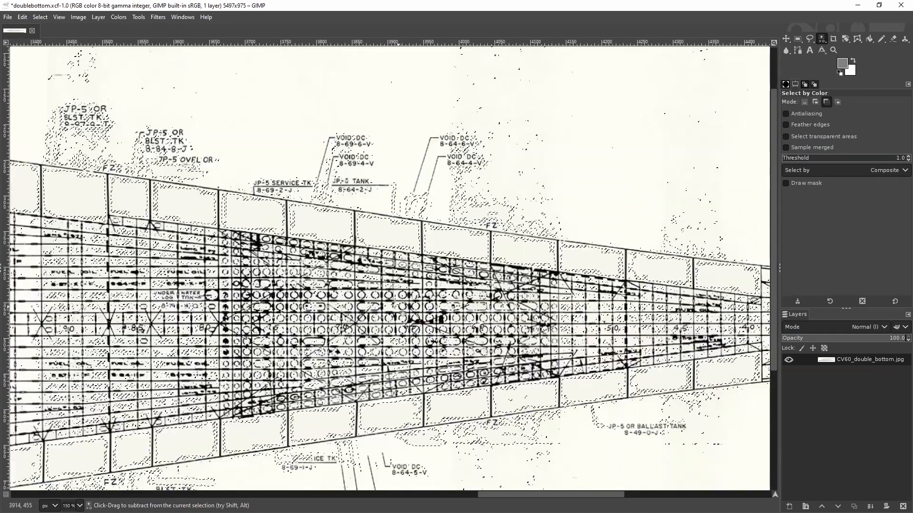
{"action": "scroll", "coordinate": [324, 299], "scroll_direction": "down", "scroll_amount": 1}
{"action": "scroll", "coordinate": [322, 300], "scroll_direction": "up", "scroll_amount": 3}
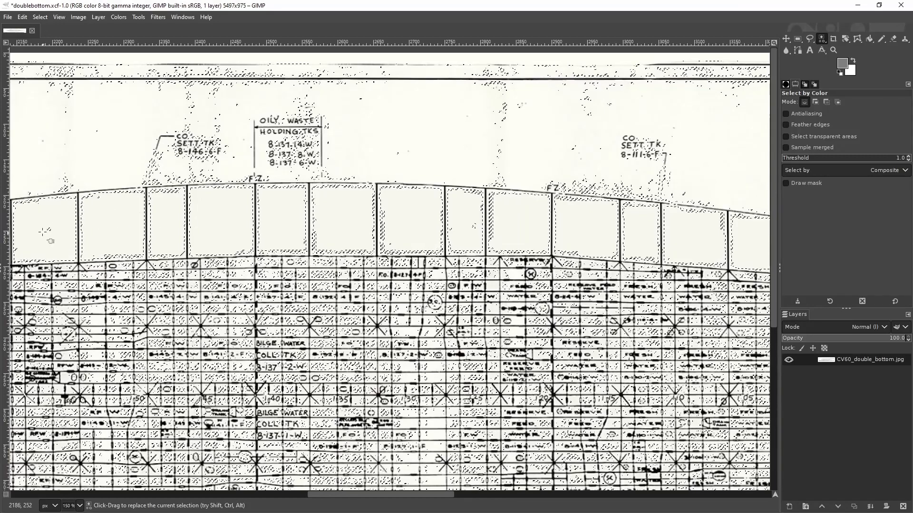
{"action": "left_click_drag", "start_coordinate": [473, 282], "coordinate": [444, 303]}
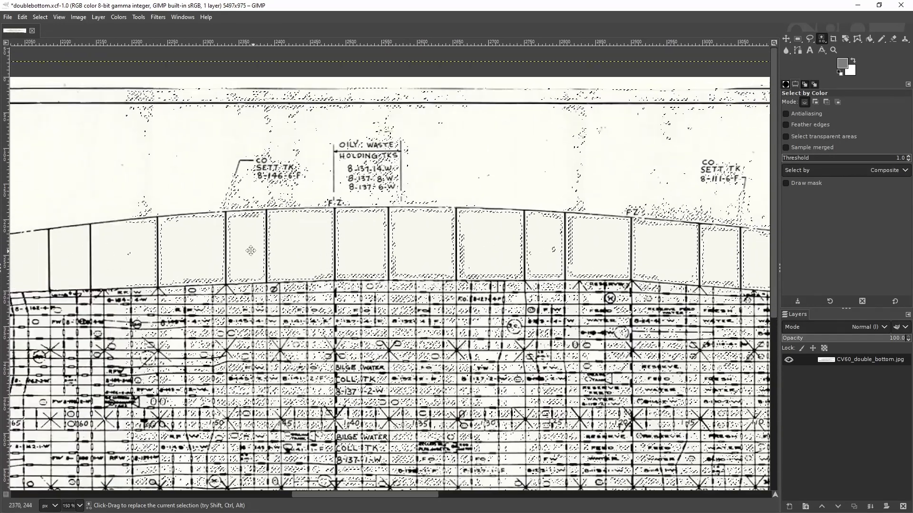
{"action": "scroll", "coordinate": [250, 251], "scroll_direction": "up", "scroll_amount": 3}
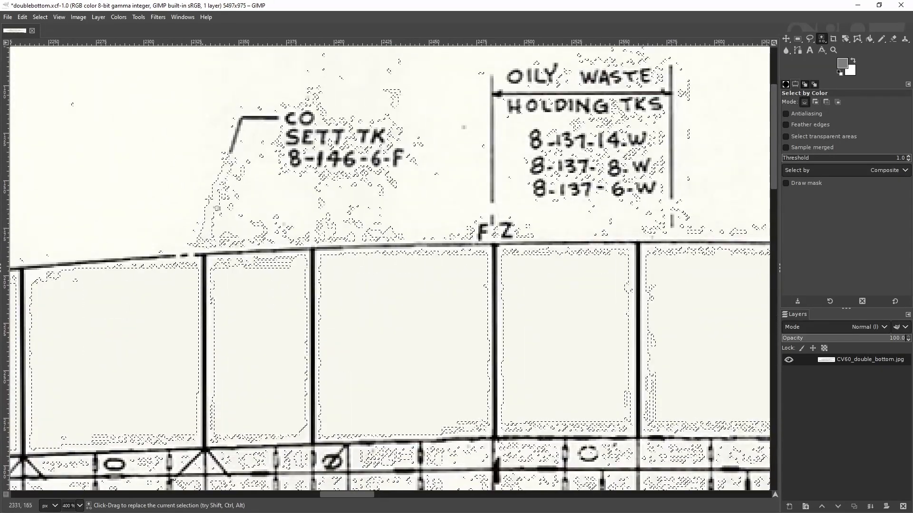
{"action": "scroll", "coordinate": [210, 143], "scroll_direction": "down", "scroll_amount": 1}
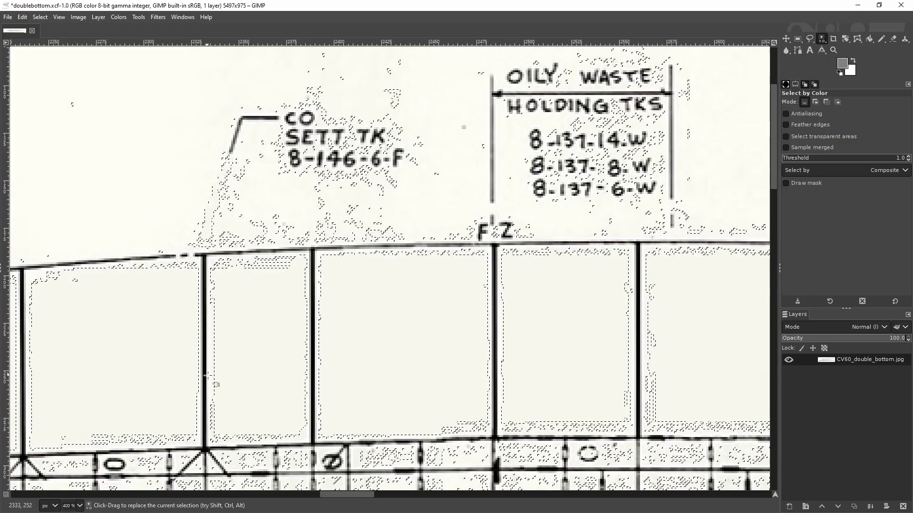
{"action": "scroll", "coordinate": [386, 347], "scroll_direction": "down", "scroll_amount": 5}
{"action": "scroll", "coordinate": [386, 347], "scroll_direction": "down", "scroll_amount": 4}
{"action": "scroll", "coordinate": [333, 352], "scroll_direction": "down", "scroll_amount": 2}
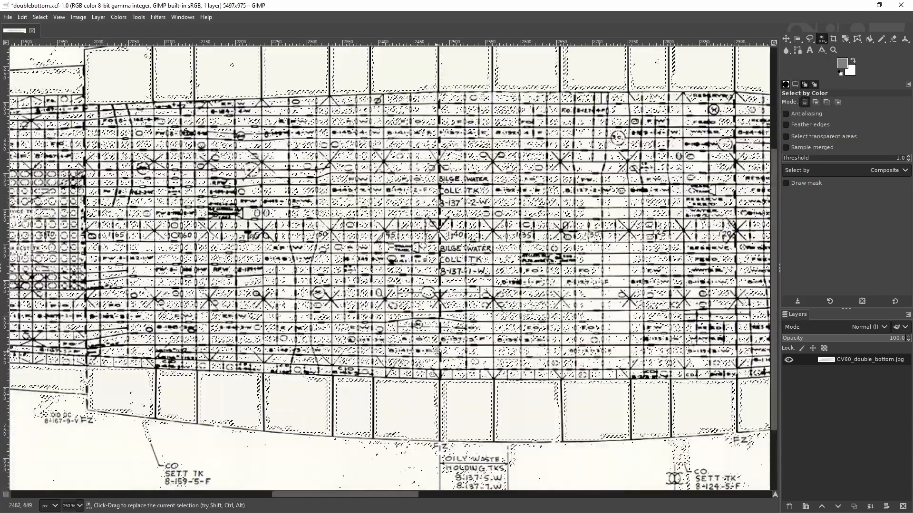
Step: Inspect the colour selection along the lower hull edge from amidships to the bow
{"action": "scroll", "coordinate": [313, 358], "scroll_direction": "down", "scroll_amount": 3}
{"action": "left_click_drag", "start_coordinate": [431, 352], "coordinate": [334, 394]}
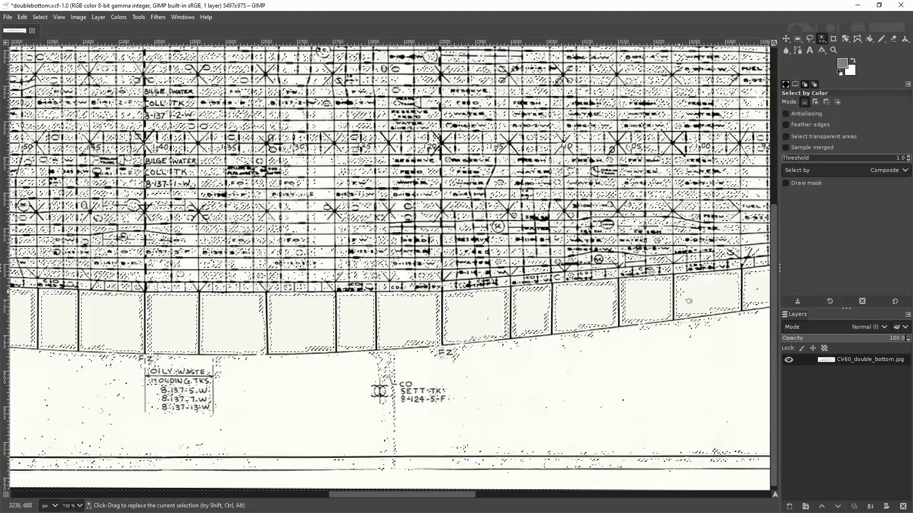
{"action": "left_click_drag", "start_coordinate": [706, 297], "coordinate": [260, 376]}
{"action": "left_click_drag", "start_coordinate": [708, 330], "coordinate": [535, 354]}
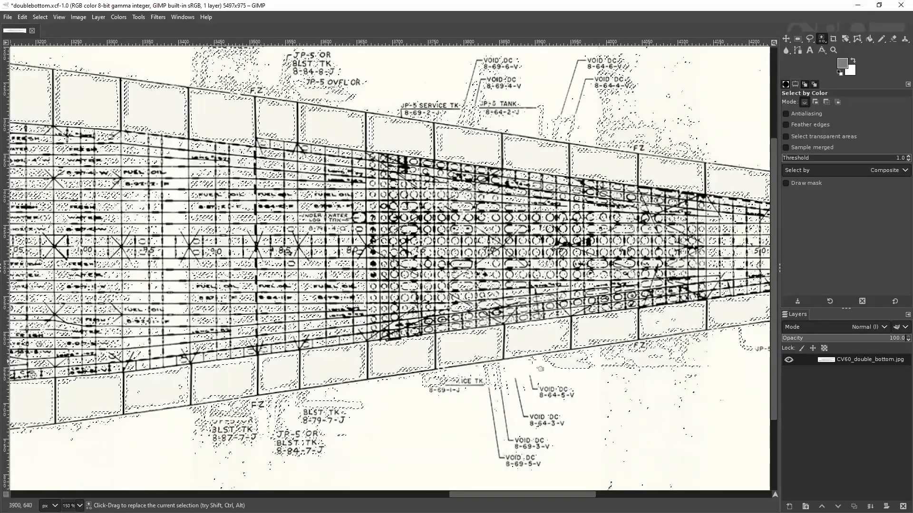
{"action": "scroll", "coordinate": [570, 425], "scroll_direction": "down", "scroll_amount": 2}
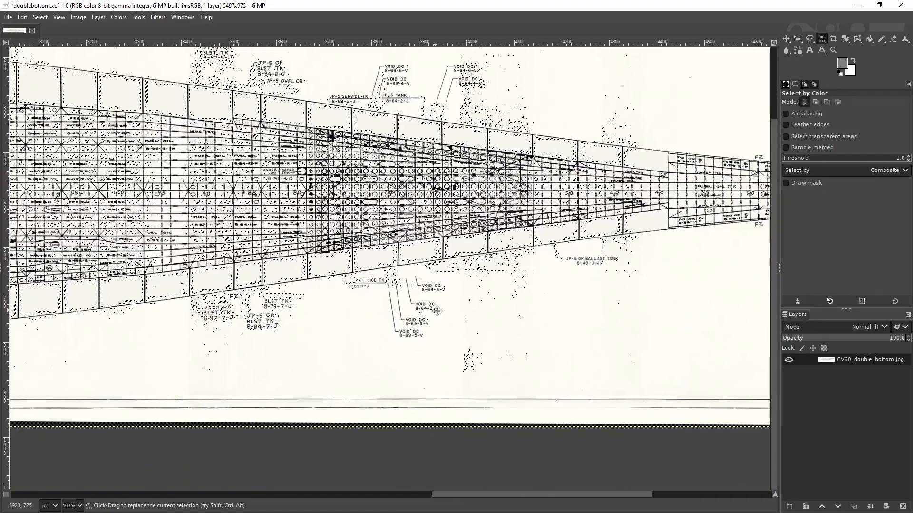
{"action": "scroll", "coordinate": [547, 319], "scroll_direction": "right", "scroll_amount": 5}
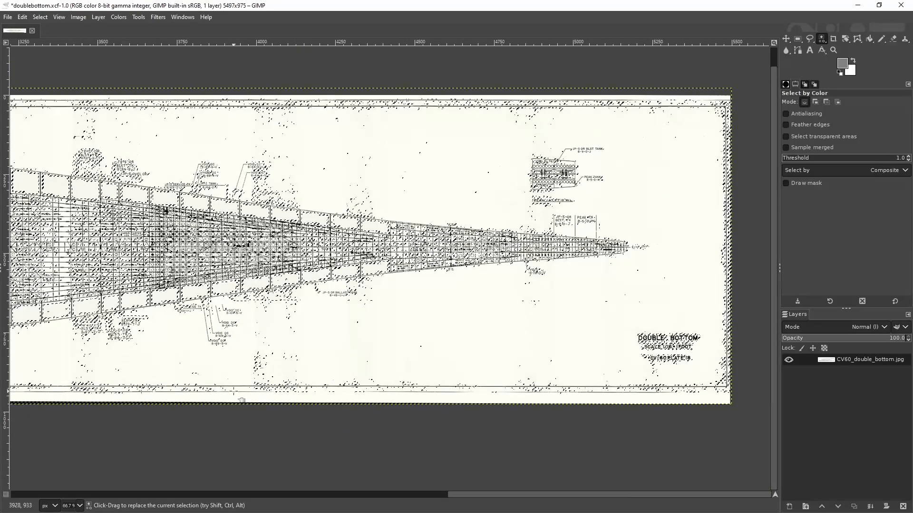
{"action": "scroll", "coordinate": [669, 297], "scroll_direction": "up", "scroll_amount": 2}
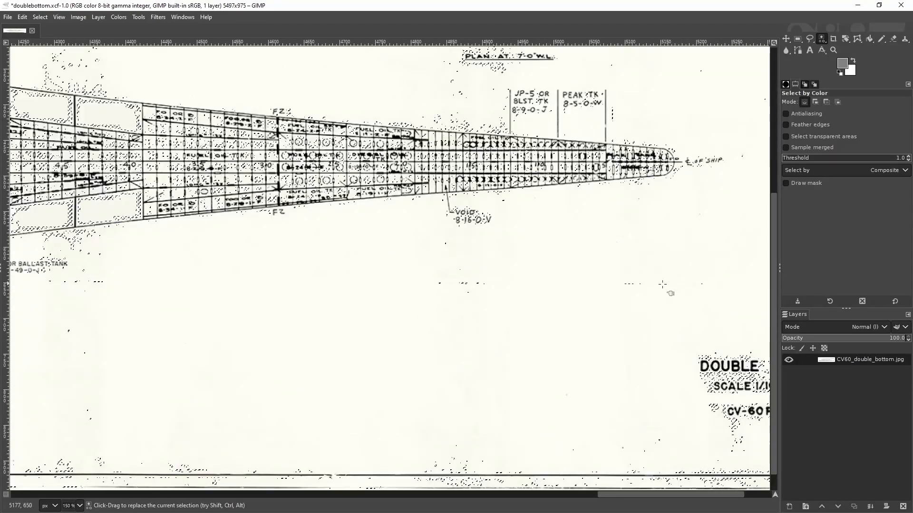
Step: Inspect the colour selection from the peak tank at the bow aft to JP-5 or ballast tank 8-49-0-J
{"action": "scroll", "coordinate": [373, 280], "scroll_direction": "left", "scroll_amount": 5}
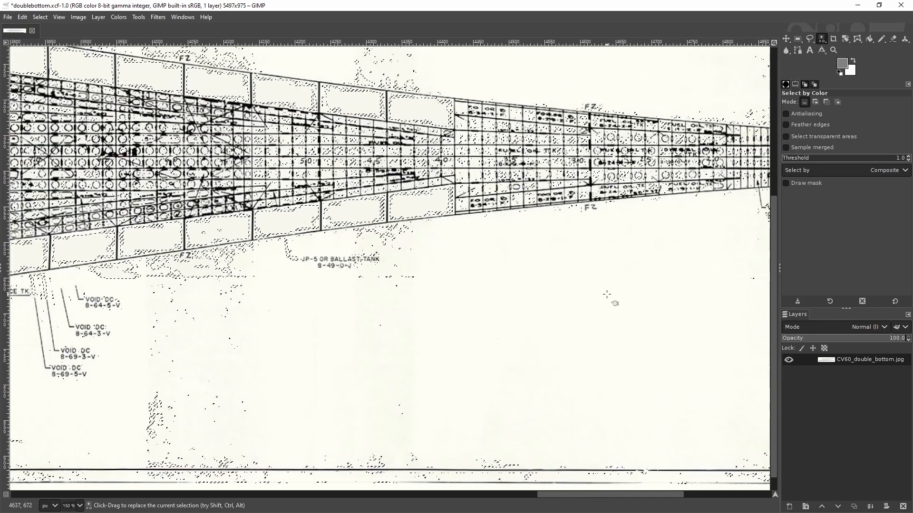
{"action": "scroll", "coordinate": [418, 332], "scroll_direction": "up", "scroll_amount": 1}
{"action": "scroll", "coordinate": [418, 331], "scroll_direction": "right", "scroll_amount": 10}
{"action": "scroll", "coordinate": [418, 332], "scroll_direction": "right", "scroll_amount": 4}
{"action": "scroll", "coordinate": [278, 334], "scroll_direction": "left", "scroll_amount": 12}
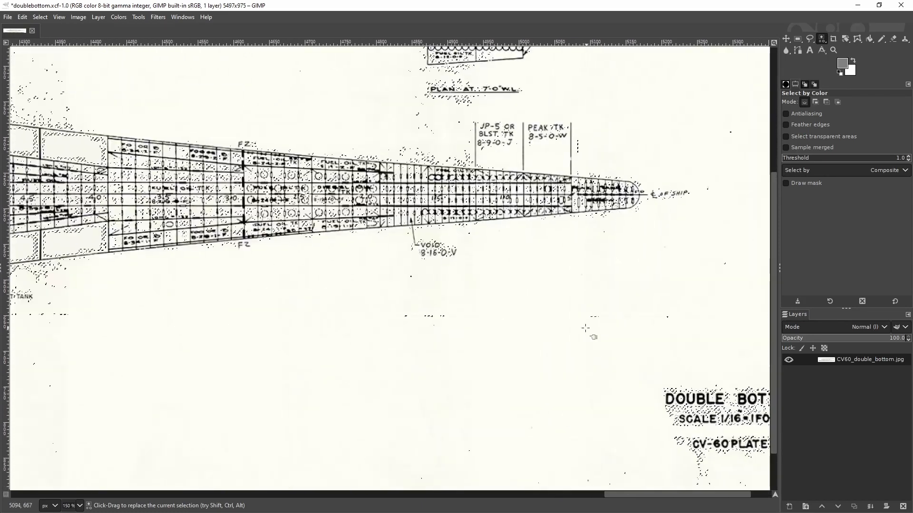
{"action": "scroll", "coordinate": [430, 335], "scroll_direction": "left", "scroll_amount": 8}
{"action": "scroll", "coordinate": [430, 335], "scroll_direction": "down", "scroll_amount": 2}
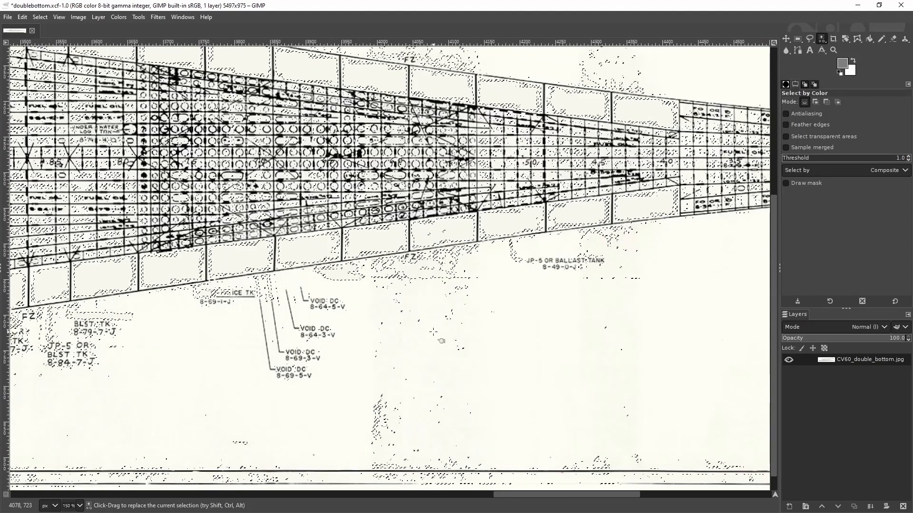
Step: Examine the colour selection around the VOID DC and JP-5 tank labels above and below the forward hull
{"action": "scroll", "coordinate": [431, 335], "scroll_direction": "up", "scroll_amount": 2}
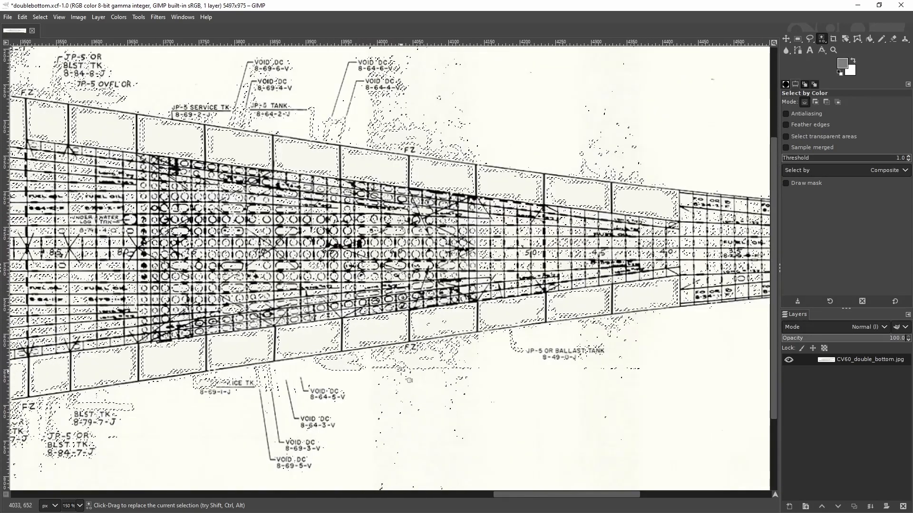
{"action": "scroll", "coordinate": [395, 390], "scroll_direction": "up", "scroll_amount": 1}
{"action": "scroll", "coordinate": [395, 390], "scroll_direction": "right", "scroll_amount": 1}
{"action": "scroll", "coordinate": [373, 426], "scroll_direction": "down", "scroll_amount": 1}
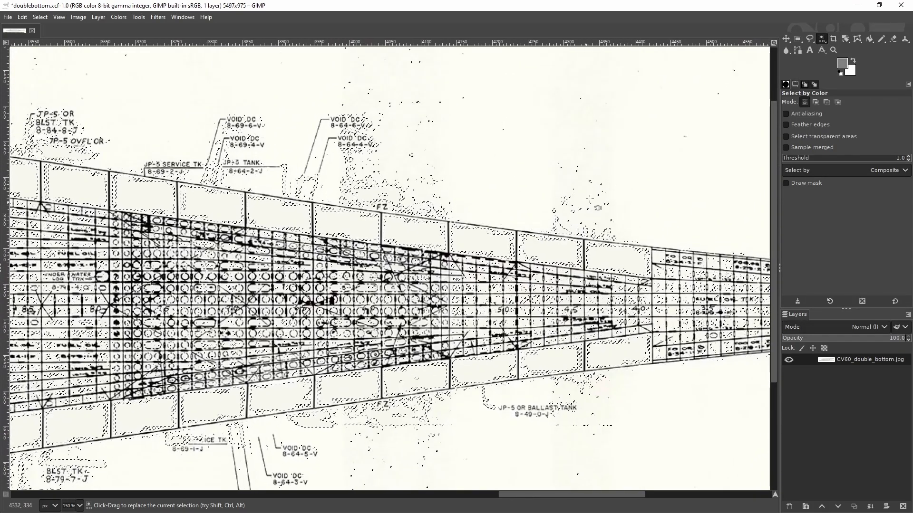
{"action": "scroll", "coordinate": [416, 274], "scroll_direction": "down", "scroll_amount": 1}
{"action": "scroll", "coordinate": [421, 273], "scroll_direction": "down", "scroll_amount": 1}
{"action": "scroll", "coordinate": [421, 273], "scroll_direction": "left", "scroll_amount": 20}
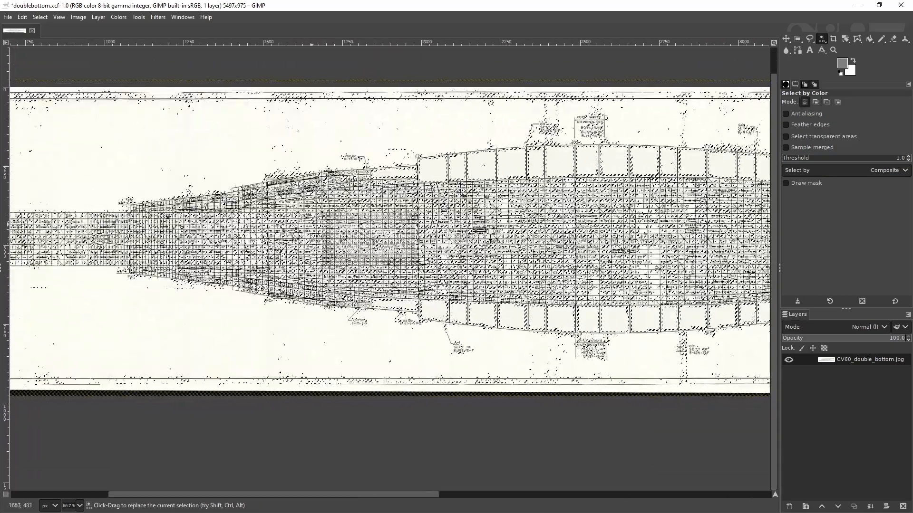
Step: Survey the spread of the colour selection over the whole hull from stern to bow
{"action": "scroll", "coordinate": [418, 266], "scroll_direction": "up", "scroll_amount": 1}
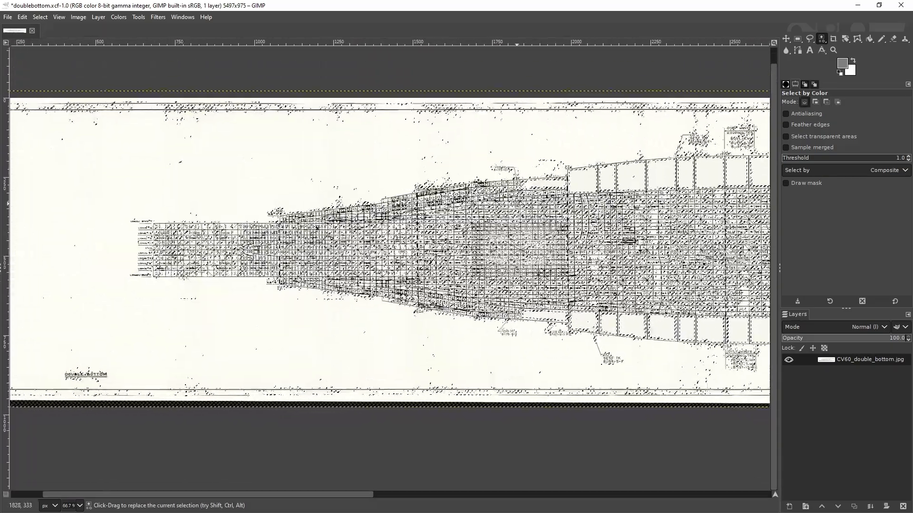
{"action": "scroll", "coordinate": [418, 266], "scroll_direction": "right", "scroll_amount": 20}
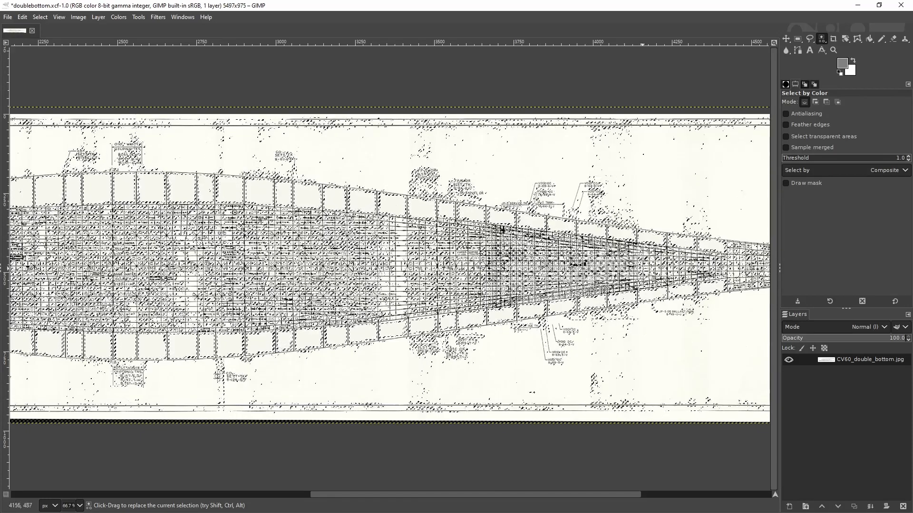
{"action": "scroll", "coordinate": [576, 224], "scroll_direction": "right", "scroll_amount": 3}
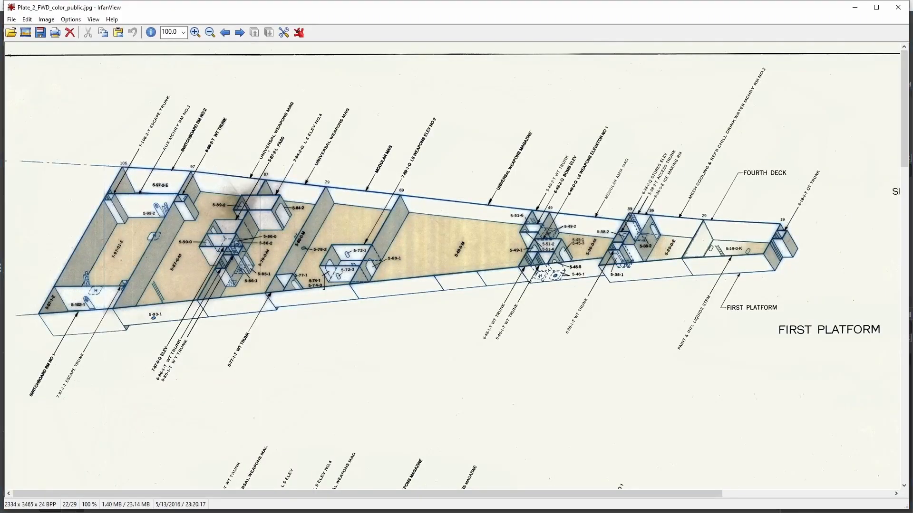
Step: Look through Plate_2_FWD_color_public.jpg in IrfanView from the First Platform view down to the Double Bottom view
{"action": "scroll", "coordinate": [460, 337], "scroll_direction": "down", "scroll_amount": 5}
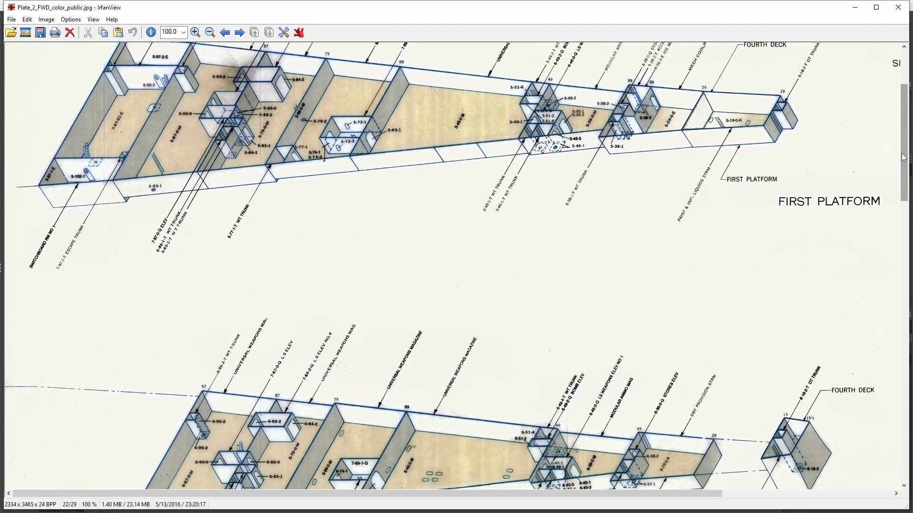
{"action": "scroll", "coordinate": [339, 255], "scroll_direction": "down", "scroll_amount": 20}
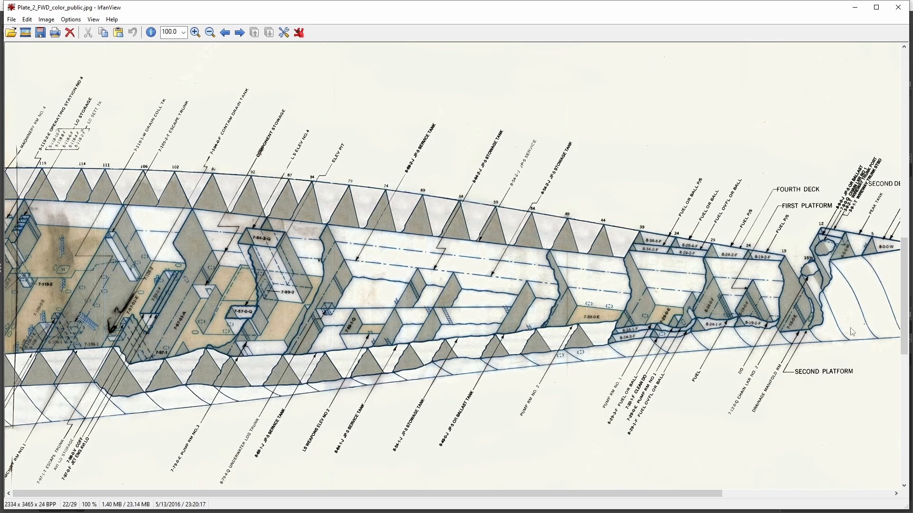
{"action": "scroll", "coordinate": [473, 318], "scroll_direction": "down", "scroll_amount": 5}
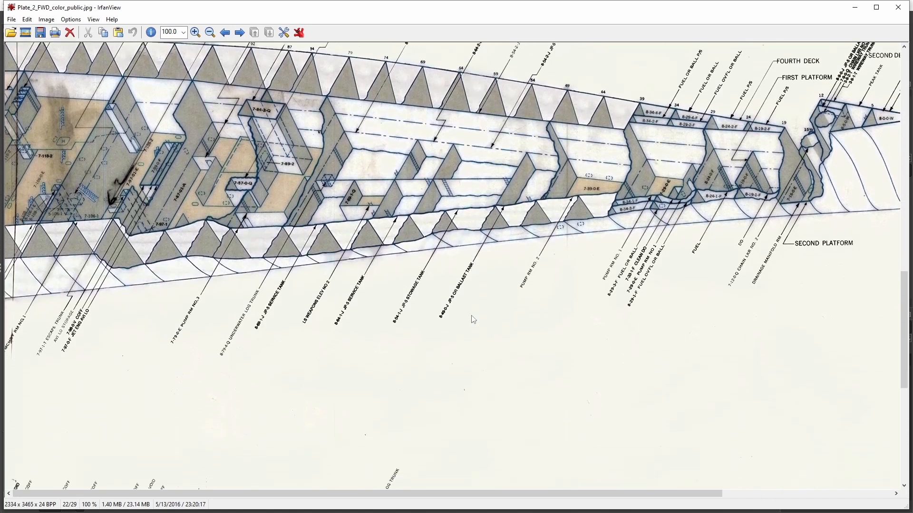
{"action": "scroll", "coordinate": [473, 320], "scroll_direction": "down", "scroll_amount": 5}
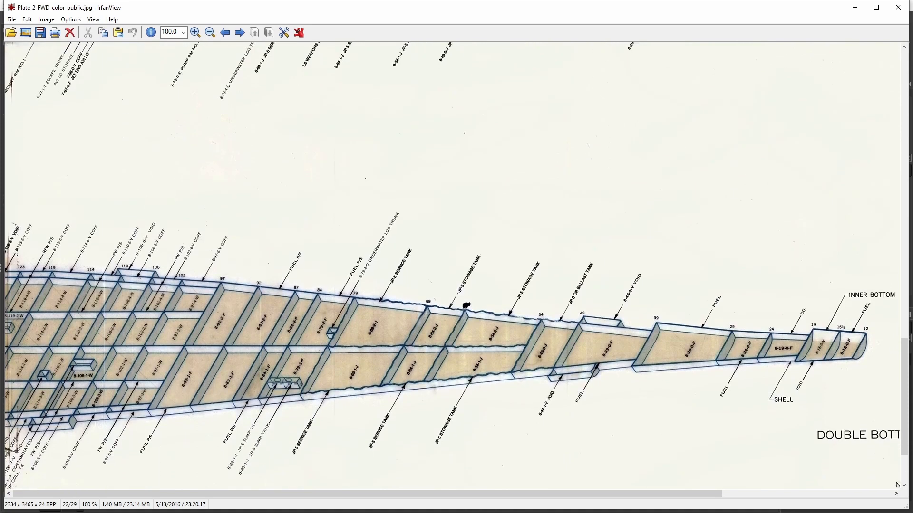
Step: Compare voids 8-44-2-V and 8-44-1-V in the Plate 18 PDF in Acrobat Reader with IrfanView's Double Bottom view
{"action": "key", "text": "alt+Tab"}
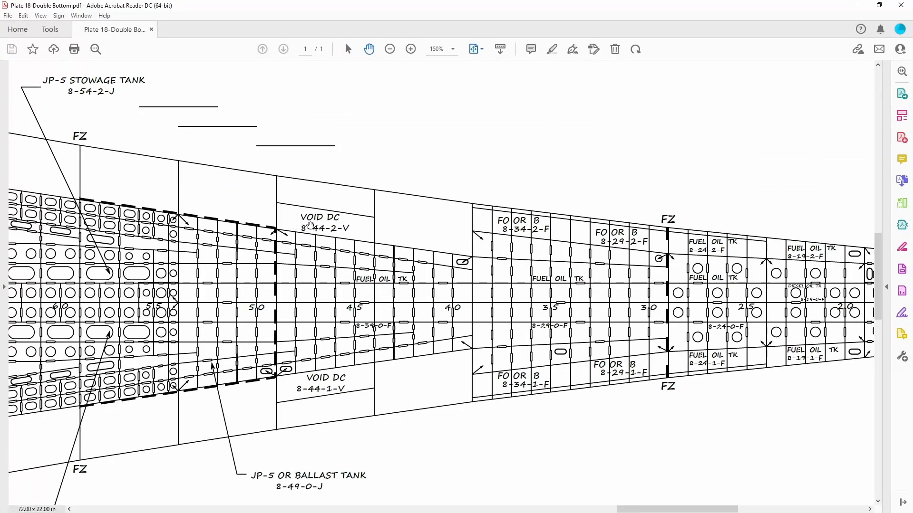
{"action": "left_click_drag", "start_coordinate": [494, 4], "coordinate": [912, 204]}
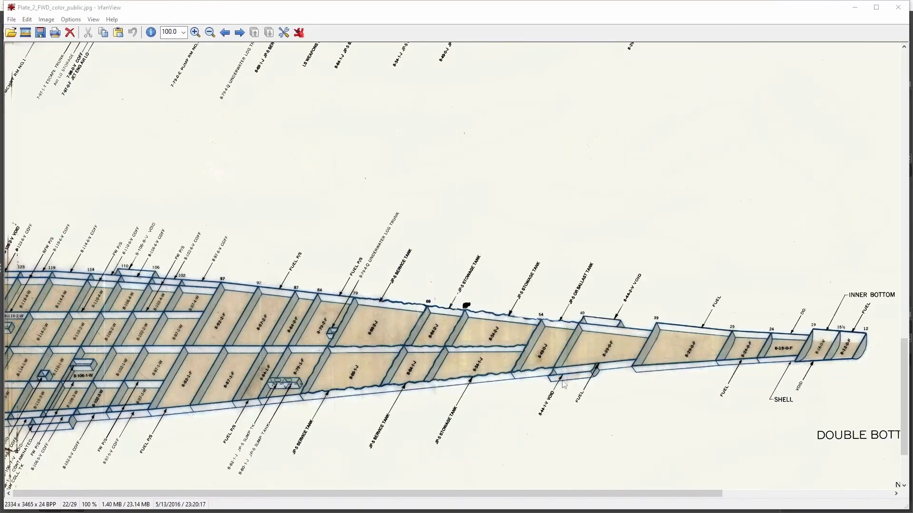
{"action": "scroll", "coordinate": [619, 368], "scroll_direction": "up", "scroll_amount": 2}
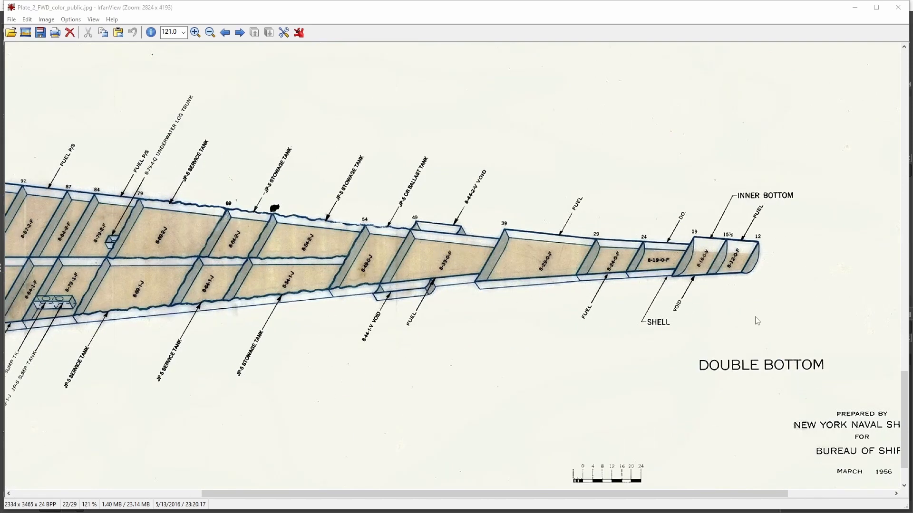
{"action": "scroll", "coordinate": [537, 266], "scroll_direction": "down", "scroll_amount": 1}
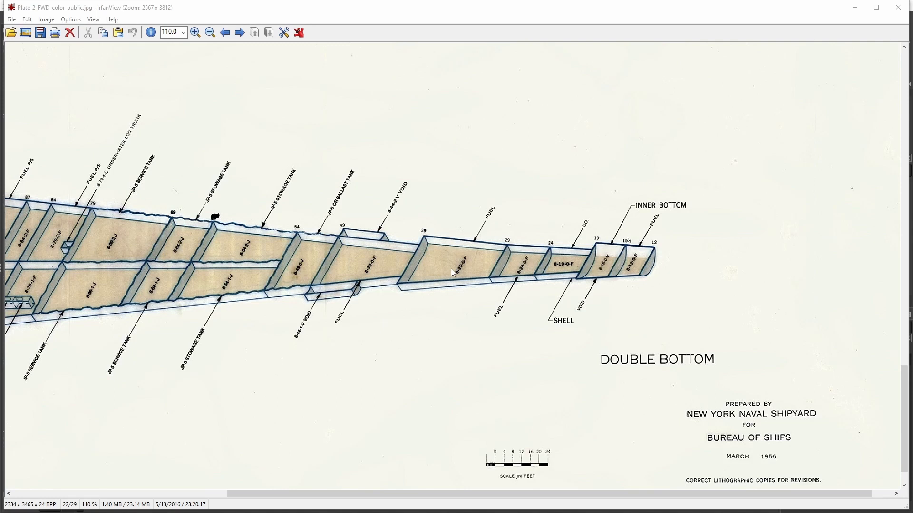
{"action": "scroll", "coordinate": [451, 269], "scroll_direction": "down", "scroll_amount": 1}
{"action": "left_click", "coordinate": [860, 12]}
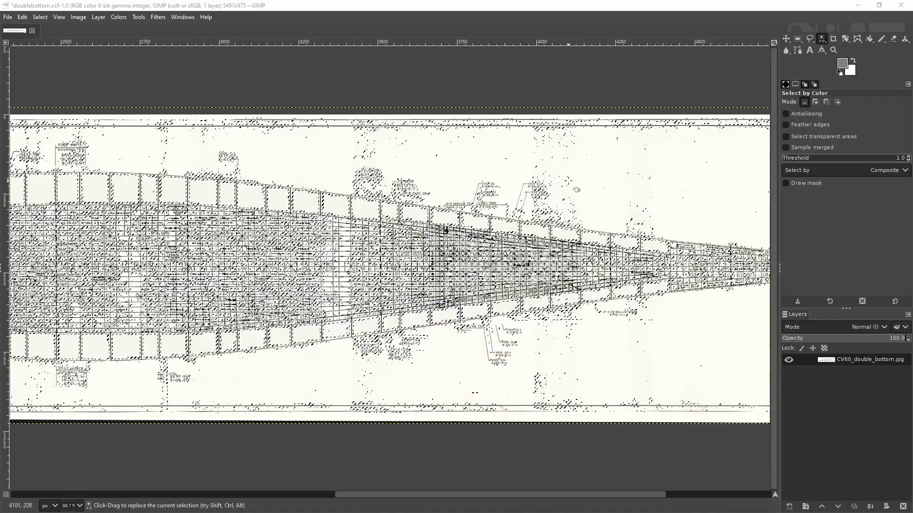
Step: Re-examine the selected patches over the forward half of the double-bottom scan in GIMP
{"action": "left_click_drag", "start_coordinate": [479, 302], "coordinate": [270, 350]}
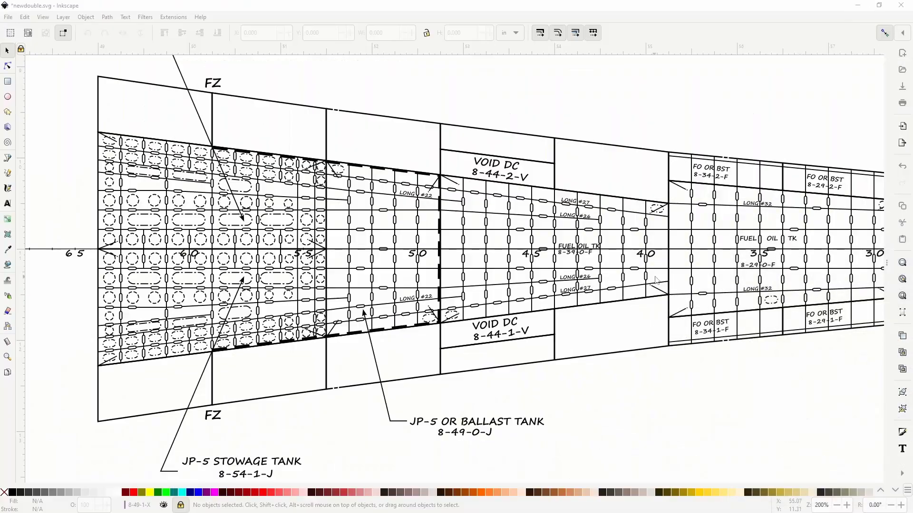
{"action": "left_click_drag", "start_coordinate": [655, 280], "coordinate": [436, 278]}
{"action": "scroll", "coordinate": [488, 286], "scroll_direction": "down", "scroll_amount": 1}
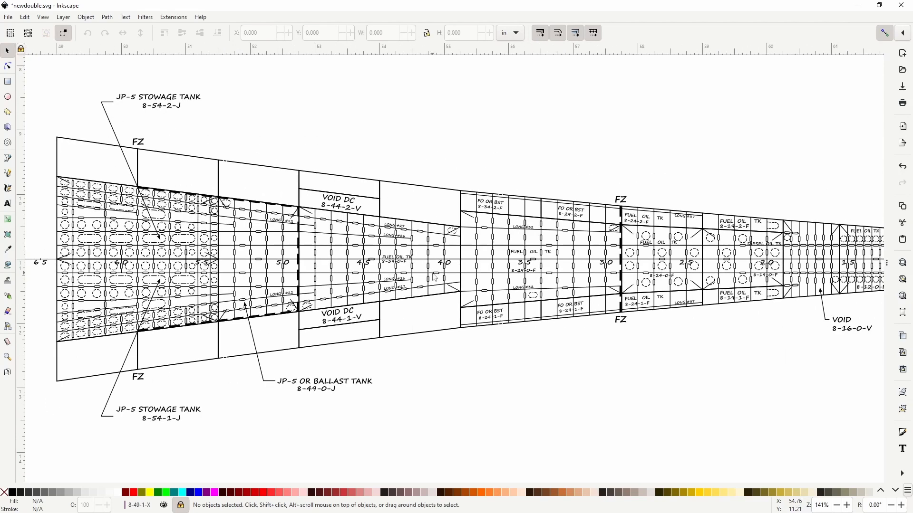
Step: Make the rectangular grid grid290 visible in the document properties of newdouble.svg in Inkscape
{"action": "left_click_drag", "start_coordinate": [558, 295], "coordinate": [631, 316]}
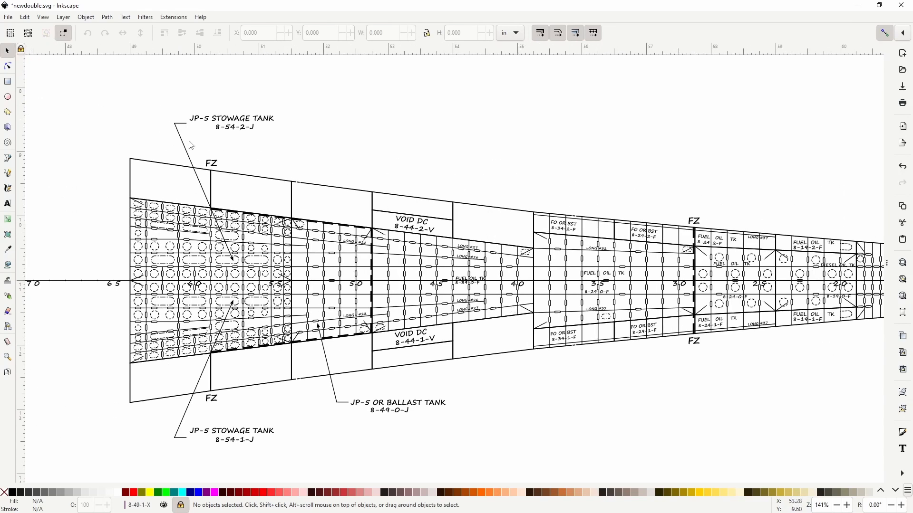
{"action": "left_click", "coordinate": [8, 17]}
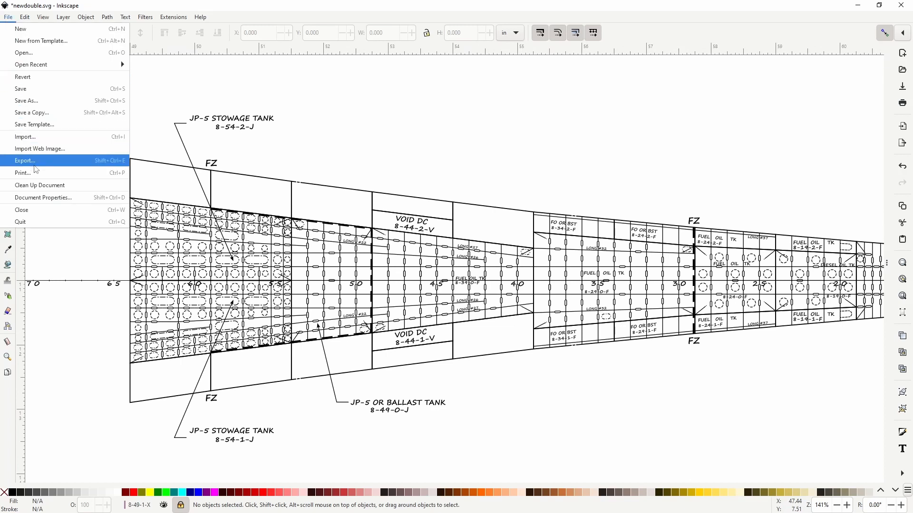
{"action": "left_click", "coordinate": [41, 200]}
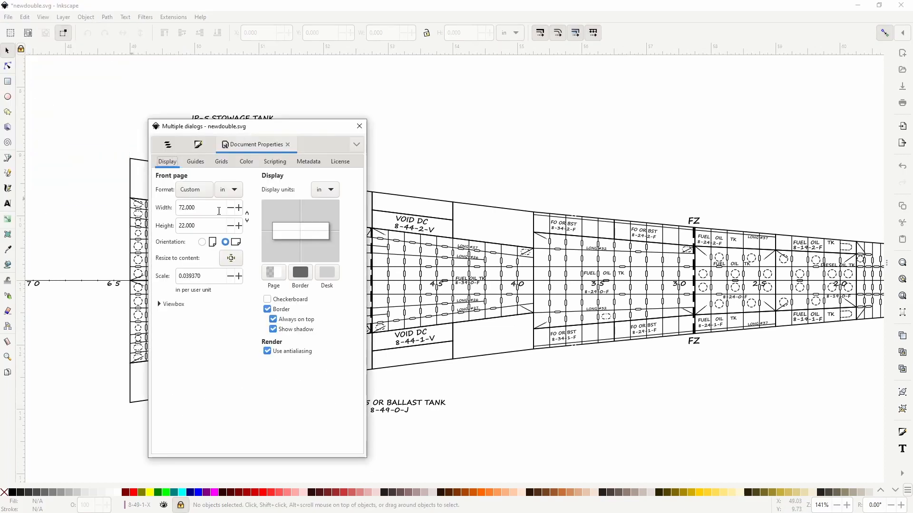
{"action": "left_click", "coordinate": [195, 161]}
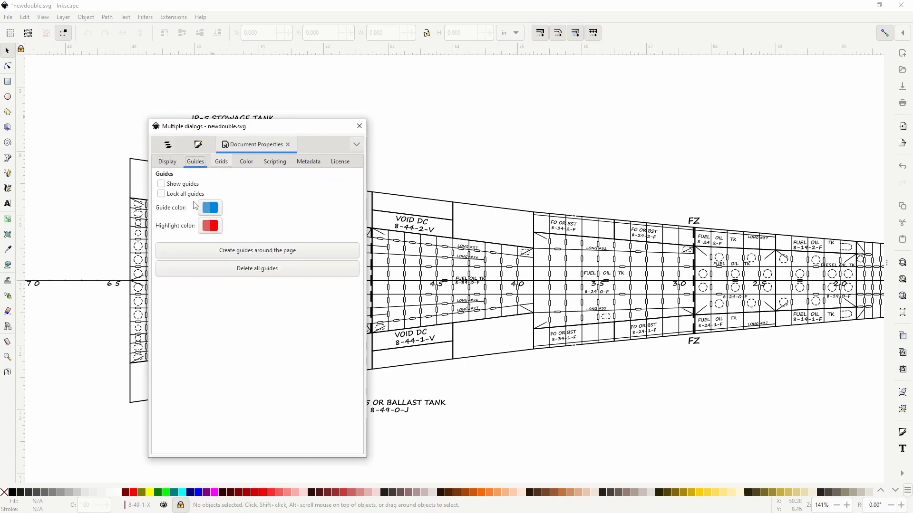
{"action": "left_click", "coordinate": [220, 162]}
{"action": "left_click", "coordinate": [221, 222]}
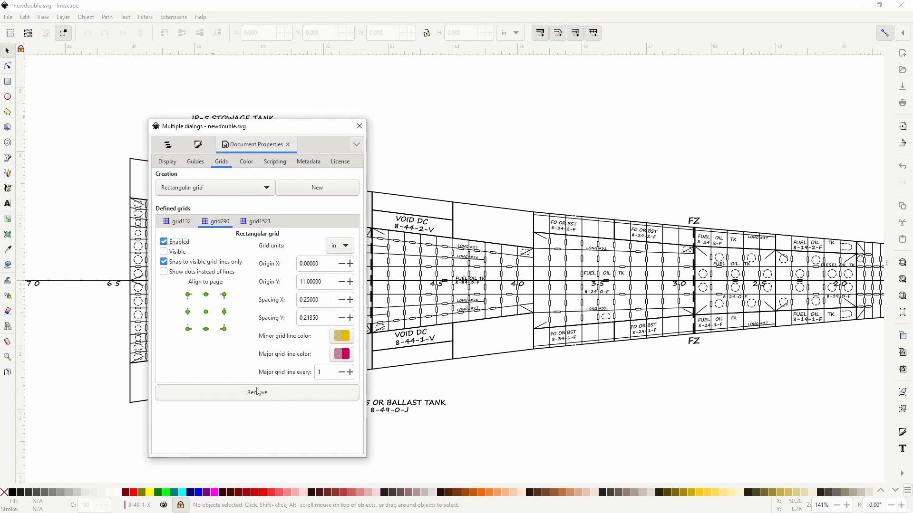
{"action": "left_click", "coordinate": [164, 252]}
{"action": "left_click", "coordinate": [686, 22]}
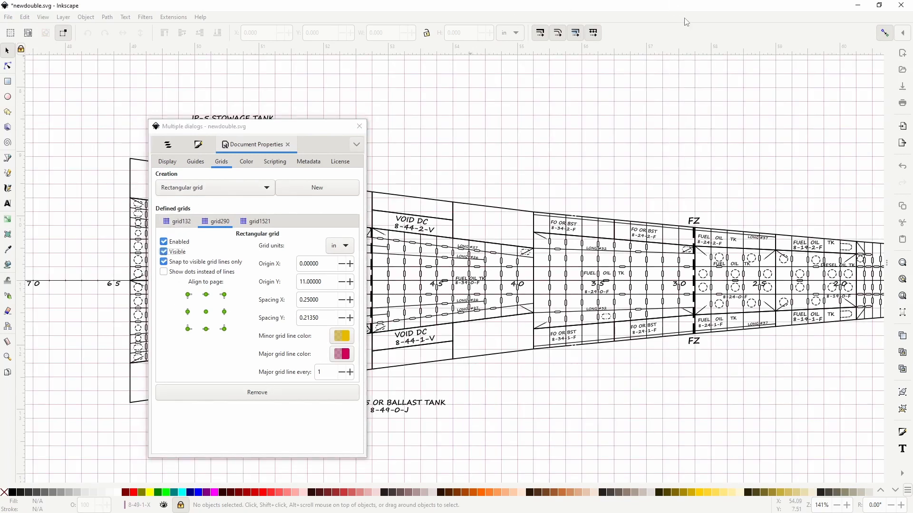
{"action": "left_click", "coordinate": [360, 126]}
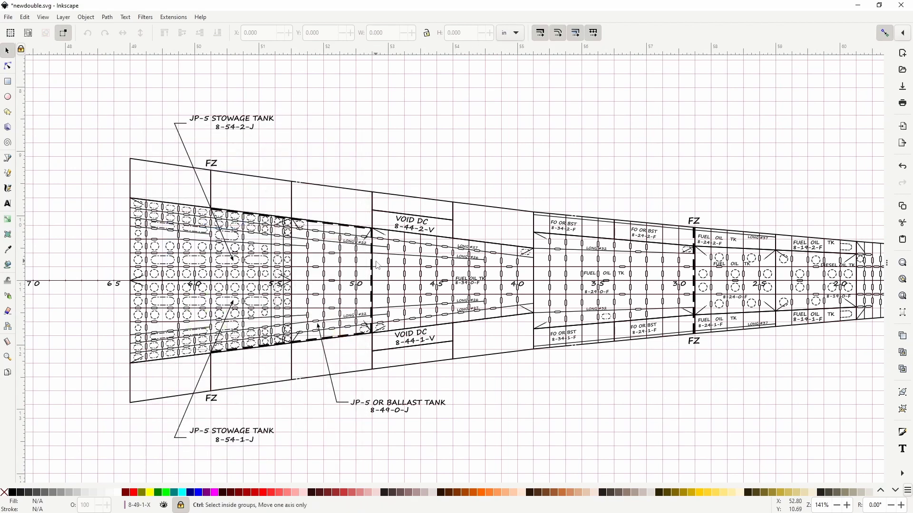
Step: Check the redrawn JP-5 stowage tanks, JP-5 or ballast tank and 8-44 voids against the grid lines
{"action": "scroll", "coordinate": [378, 264], "scroll_direction": "up", "scroll_amount": 1}
{"action": "left_click_drag", "start_coordinate": [378, 265], "coordinate": [411, 254]}
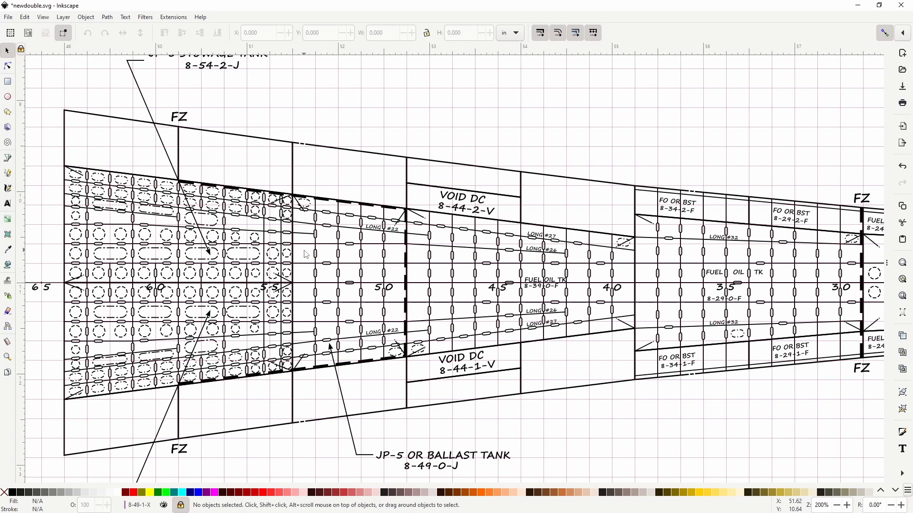
{"action": "left_click_drag", "start_coordinate": [305, 251], "coordinate": [282, 251]}
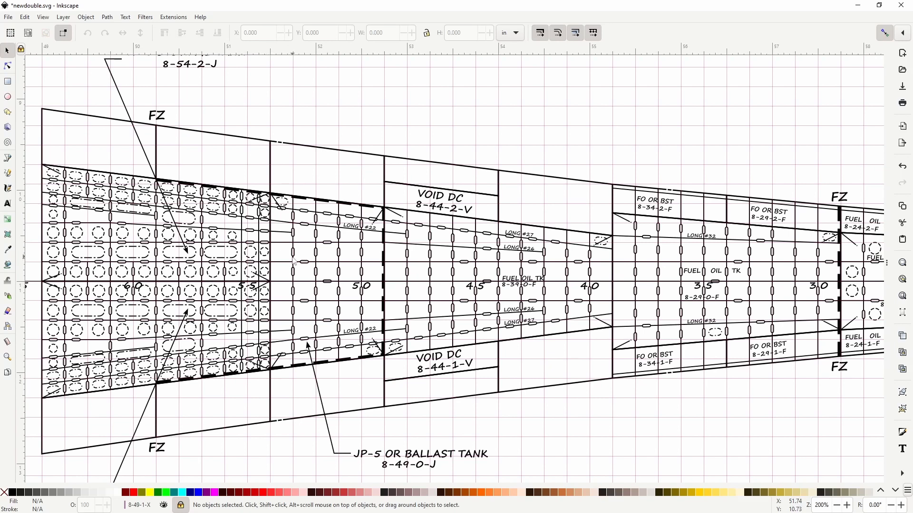
{"action": "left_click_drag", "start_coordinate": [286, 257], "coordinate": [342, 244]}
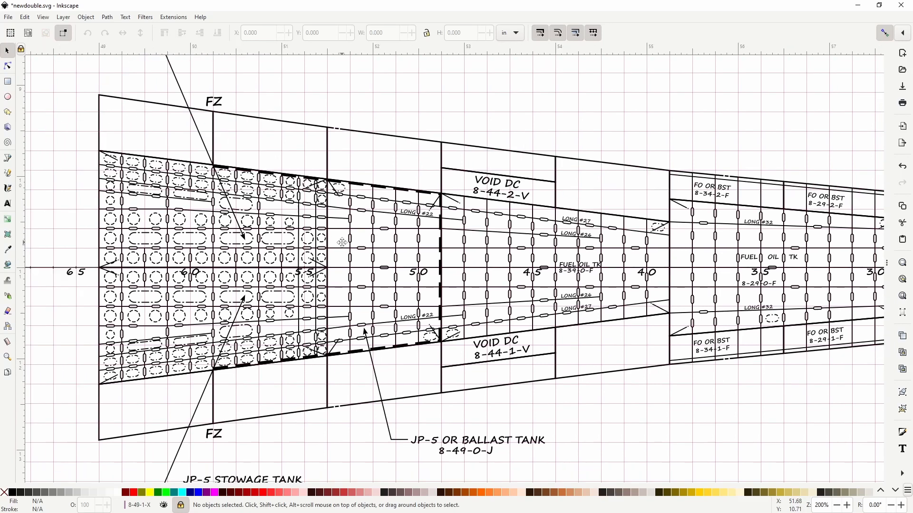
{"action": "left_click_drag", "start_coordinate": [430, 258], "coordinate": [452, 258]}
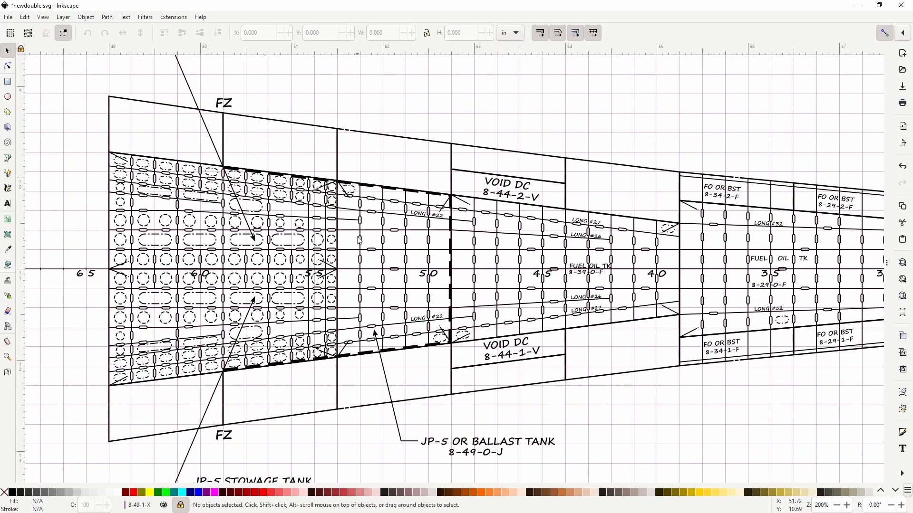
{"action": "left_click_drag", "start_coordinate": [220, 138], "coordinate": [402, 201]}
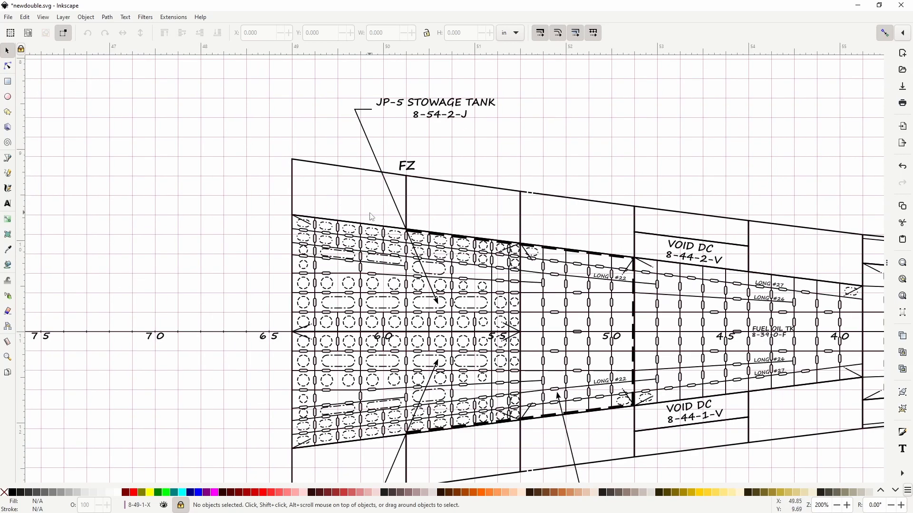
{"action": "scroll", "coordinate": [370, 213], "scroll_direction": "down", "scroll_amount": 4}
{"action": "left_click_drag", "start_coordinate": [842, 379], "coordinate": [701, 302]}
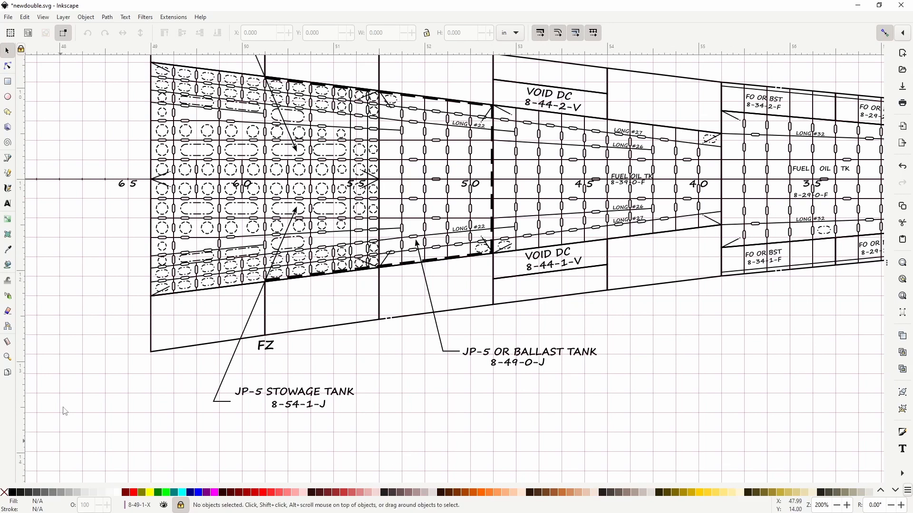
Step: Make the Original layer visible and inspect the scan beneath the grid around frames 90 to 120
{"action": "left_click", "coordinate": [887, 266]}
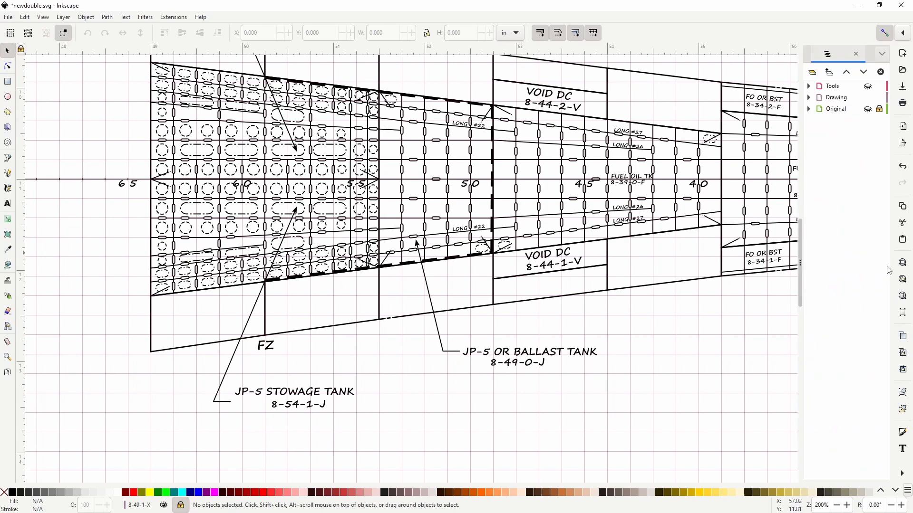
{"action": "left_click", "coordinate": [867, 110]}
{"action": "left_click_drag", "start_coordinate": [595, 237], "coordinate": [823, 322]}
{"action": "left_click_drag", "start_coordinate": [405, 259], "coordinate": [851, 286]}
{"action": "left_click_drag", "start_coordinate": [402, 209], "coordinate": [881, 200]}
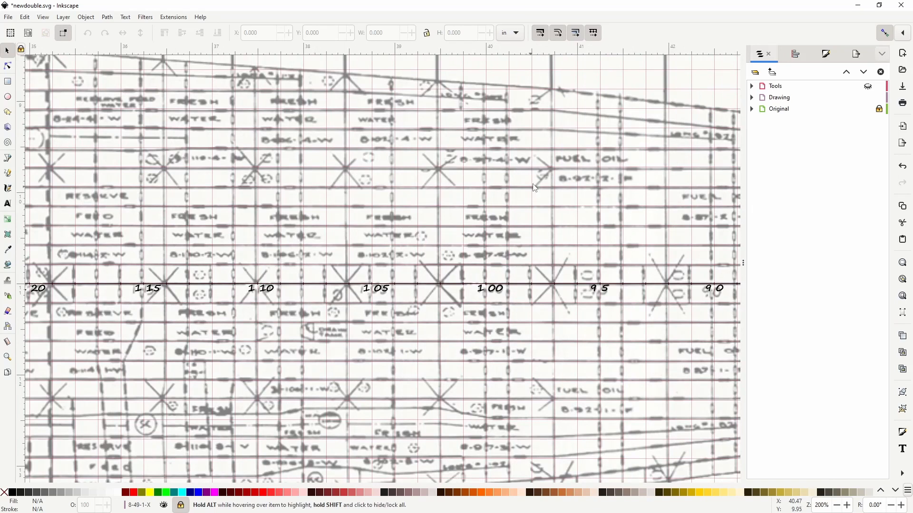
Step: Inspect the scanned double-bottom tanks beneath the grid from around frame 150 forward to frame 80
{"action": "scroll", "coordinate": [534, 188], "scroll_direction": "down", "scroll_amount": 3}
{"action": "scroll", "coordinate": [695, 260], "scroll_direction": "up", "scroll_amount": 2}
{"action": "left_click_drag", "start_coordinate": [310, 170], "coordinate": [489, 152]}
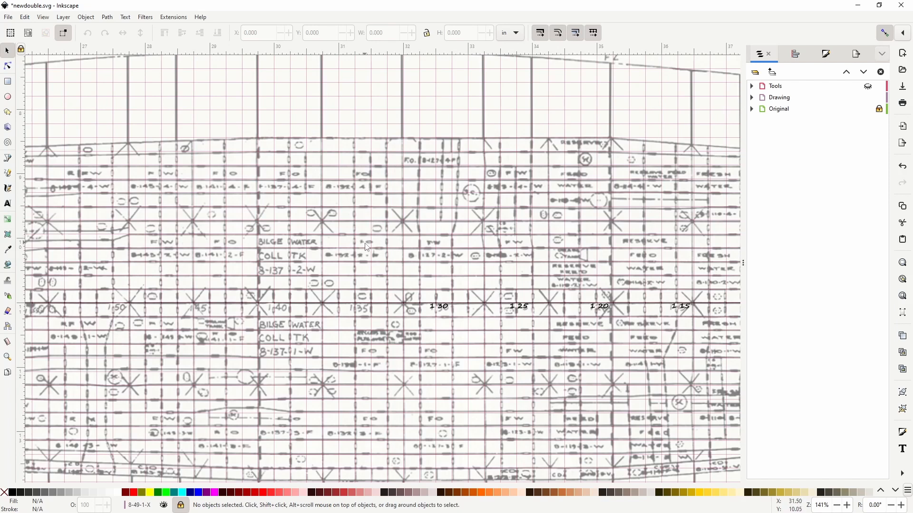
{"action": "mouse_move", "coordinate": [477, 200]}
{"action": "left_mouse_down"}
{"action": "mouse_move", "coordinate": [463, 258]}
{"action": "mouse_move", "coordinate": [357, 249]}
{"action": "left_mouse_up"}
{"action": "left_click_drag", "start_coordinate": [602, 270], "coordinate": [329, 213]}
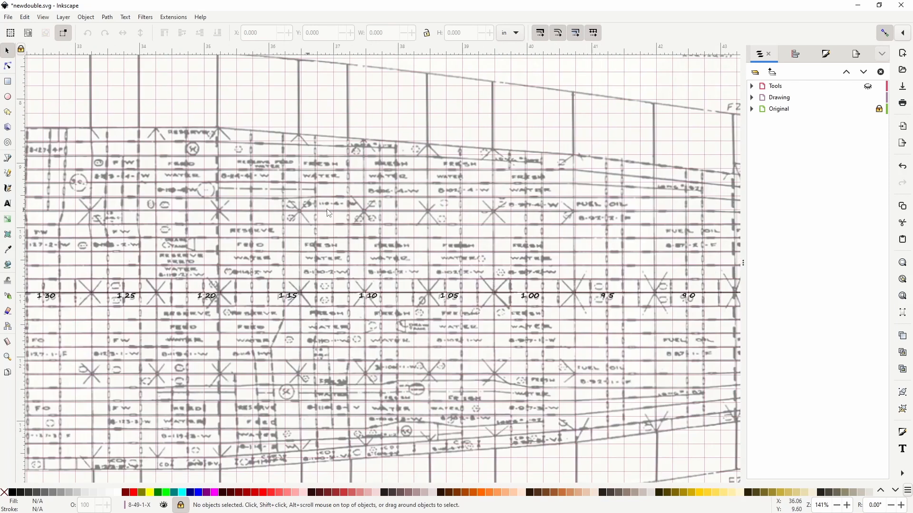
{"action": "mouse_move", "coordinate": [547, 296]}
{"action": "left_mouse_down"}
{"action": "mouse_move", "coordinate": [330, 204]}
{"action": "mouse_move", "coordinate": [352, 223]}
{"action": "left_mouse_up"}
{"action": "left_click_drag", "start_coordinate": [484, 215], "coordinate": [324, 238]}
{"action": "left_click_drag", "start_coordinate": [429, 245], "coordinate": [301, 238]}
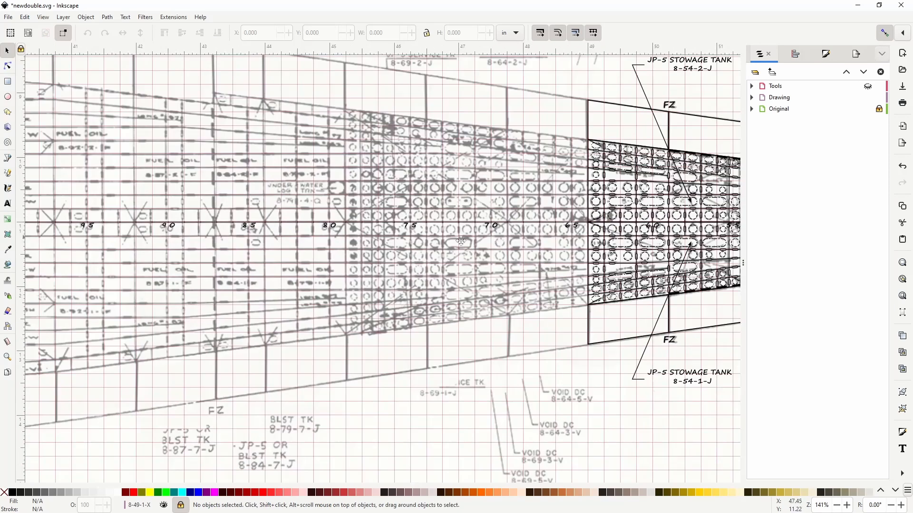
Step: Examine how the redrawn JP-5 stowage tanks and structure forward of frame 65 line up with the scan beneath
{"action": "left_click_drag", "start_coordinate": [460, 241], "coordinate": [318, 231]}
{"action": "left_click_drag", "start_coordinate": [442, 261], "coordinate": [233, 261]}
{"action": "left_click_drag", "start_coordinate": [308, 250], "coordinate": [328, 269]}
{"action": "left_click_drag", "start_coordinate": [632, 271], "coordinate": [351, 271]}
{"action": "left_click_drag", "start_coordinate": [592, 249], "coordinate": [366, 260]}
{"action": "mouse_move", "coordinate": [558, 261]}
{"action": "left_mouse_down"}
{"action": "mouse_move", "coordinate": [415, 274]}
{"action": "mouse_move", "coordinate": [743, 268]}
{"action": "mouse_move", "coordinate": [788, 256]}
{"action": "left_mouse_up"}
{"action": "left_click_drag", "start_coordinate": [511, 255], "coordinate": [651, 249]}
{"action": "left_click_drag", "start_coordinate": [550, 242], "coordinate": [602, 250]}
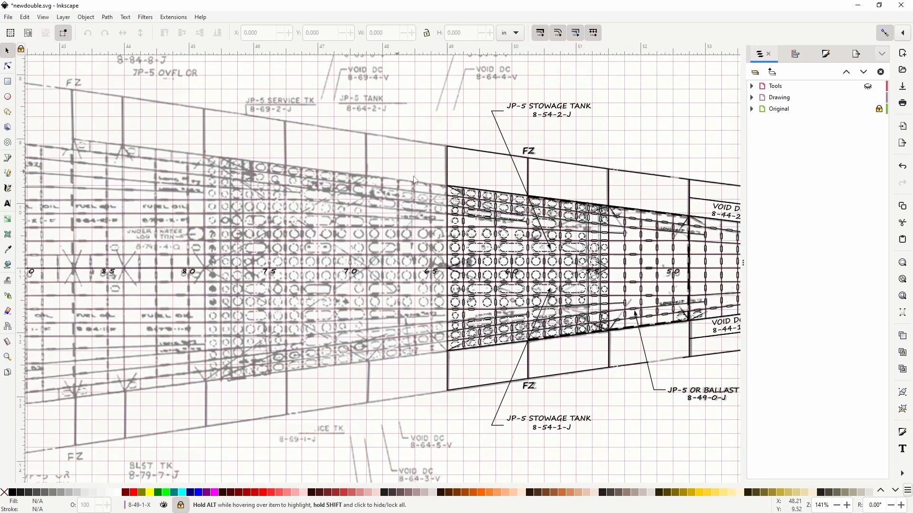
{"action": "right_click", "coordinate": [395, 231]}
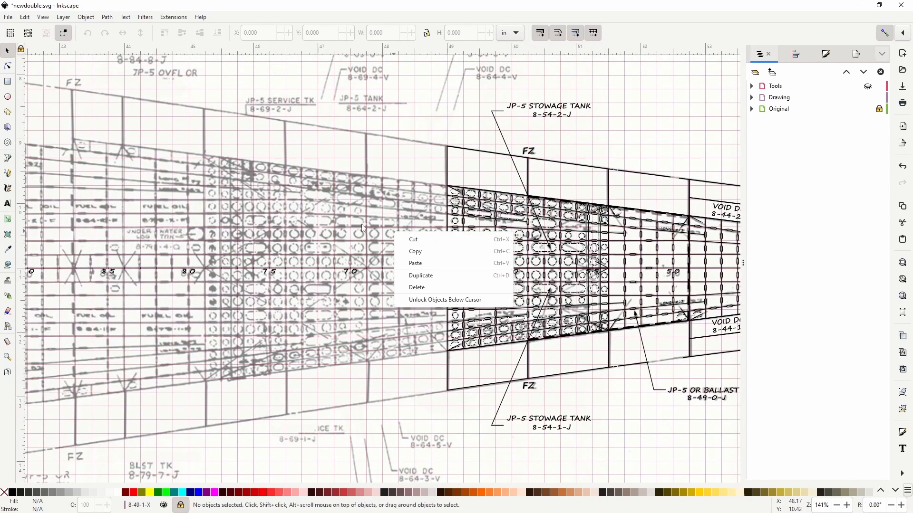
{"action": "left_click", "coordinate": [448, 122]}
{"action": "left_click_drag", "start_coordinate": [623, 163], "coordinate": [500, 183]}
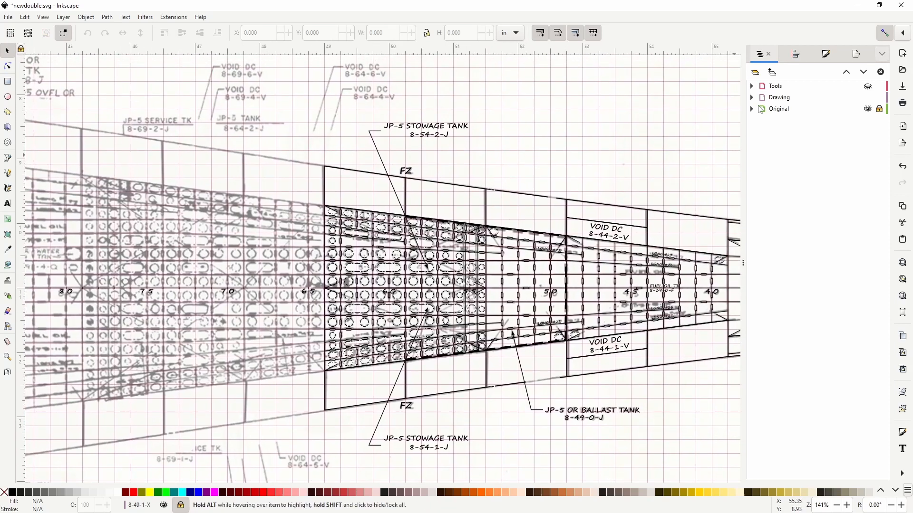
Step: Expand the Drawing layer to review its compartment sublayers and hide the Original layer
{"action": "left_click", "coordinate": [752, 97]}
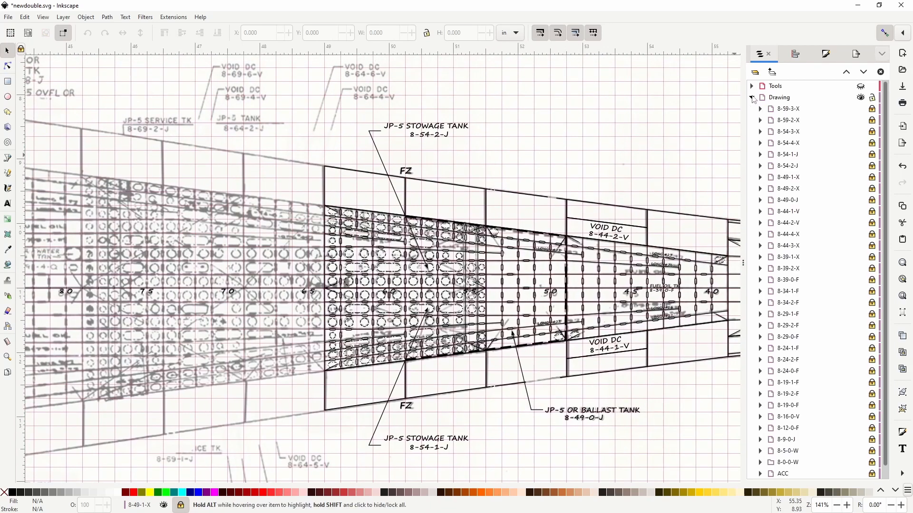
{"action": "scroll", "coordinate": [809, 190], "scroll_direction": "down", "scroll_amount": 1}
{"action": "scroll", "coordinate": [809, 190], "scroll_direction": "up", "scroll_amount": 1}
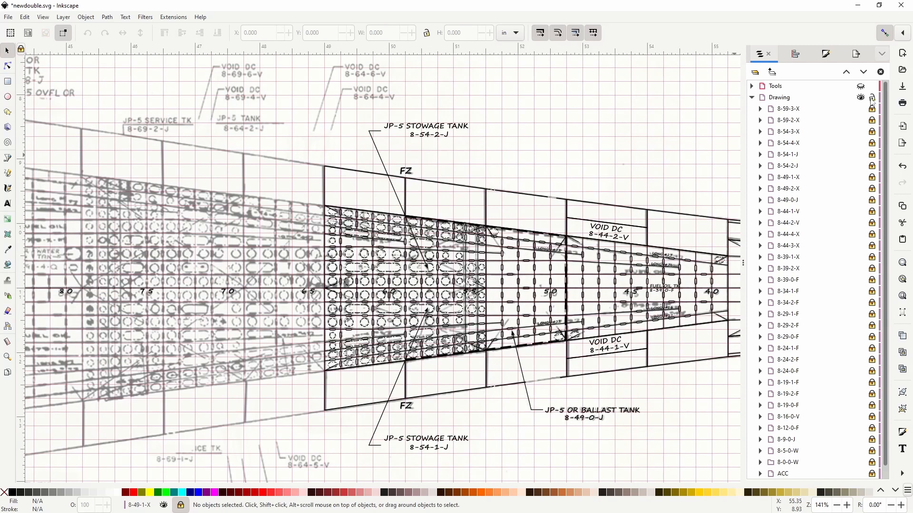
{"action": "scroll", "coordinate": [846, 241], "scroll_direction": "down", "scroll_amount": 1}
{"action": "scroll", "coordinate": [846, 238], "scroll_direction": "up", "scroll_amount": 1}
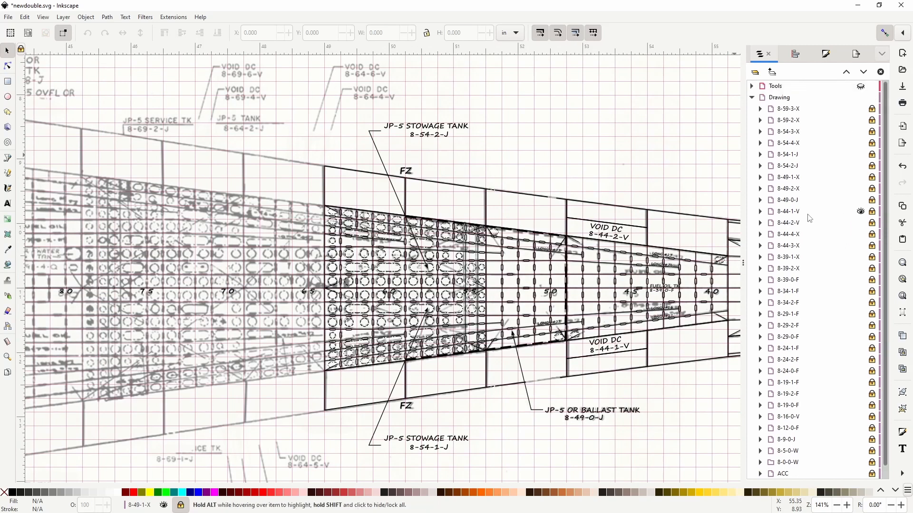
{"action": "scroll", "coordinate": [811, 238], "scroll_direction": "down", "scroll_amount": 1}
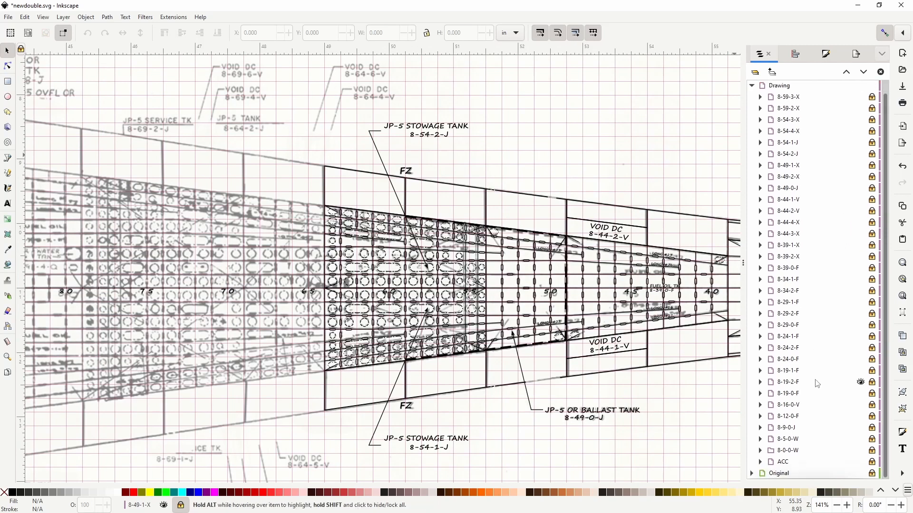
{"action": "left_click", "coordinate": [860, 474]}
{"action": "scroll", "coordinate": [803, 279], "scroll_direction": "up", "scroll_amount": 1}
{"action": "scroll", "coordinate": [818, 228], "scroll_direction": "down", "scroll_amount": 1}
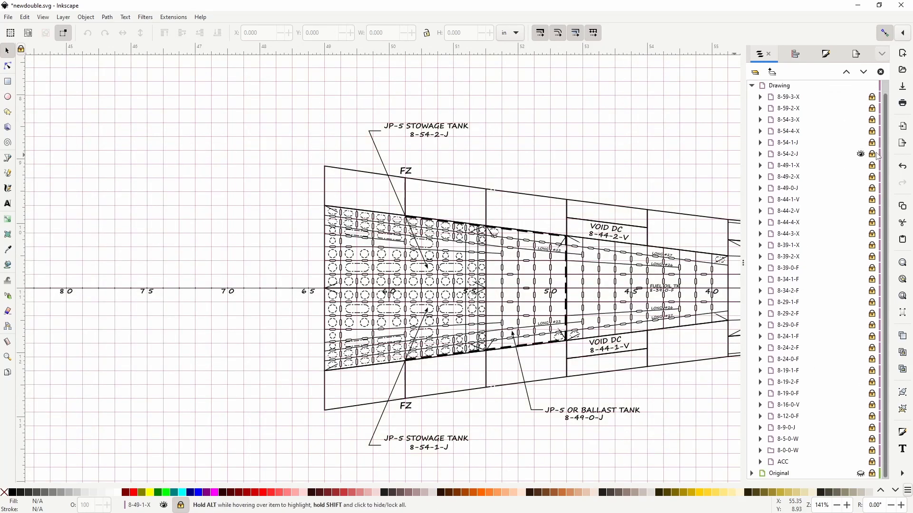
Step: Toggle the visibility of sublayers 8-54-1-J and 8-54-4-X off and on to check which linework each contains
{"action": "left_click", "coordinate": [861, 143]}
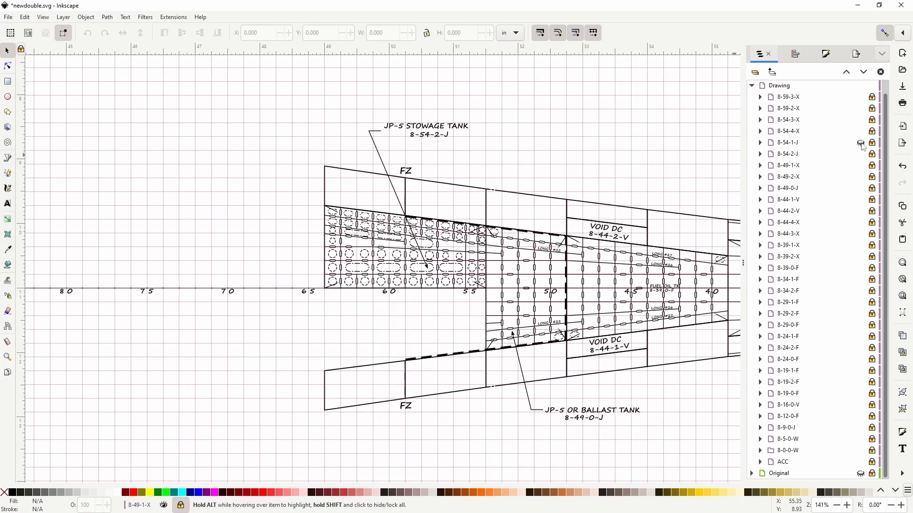
{"action": "left_click", "coordinate": [861, 142]}
{"action": "left_click", "coordinate": [861, 143]}
{"action": "left_click", "coordinate": [861, 143]}
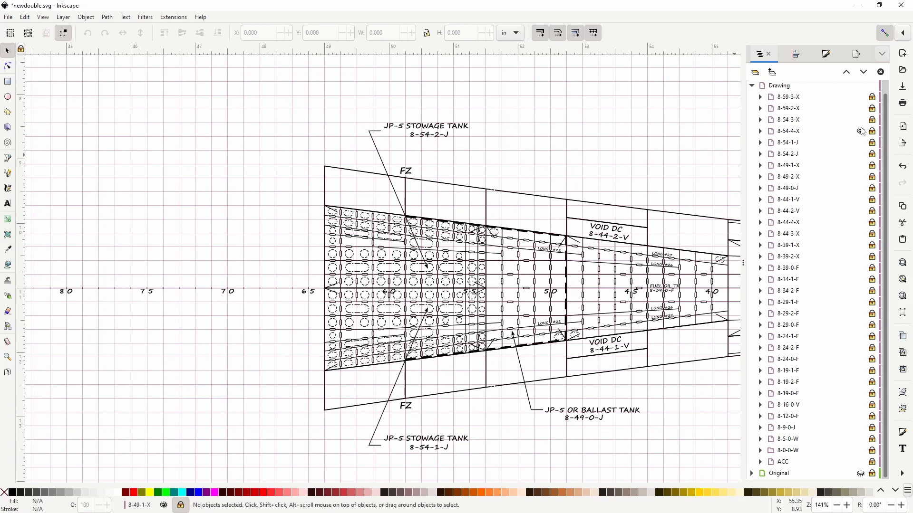
{"action": "left_click", "coordinate": [861, 132]}
{"action": "left_click", "coordinate": [861, 131]}
{"action": "left_click", "coordinate": [861, 132]}
{"action": "left_click", "coordinate": [861, 133]}
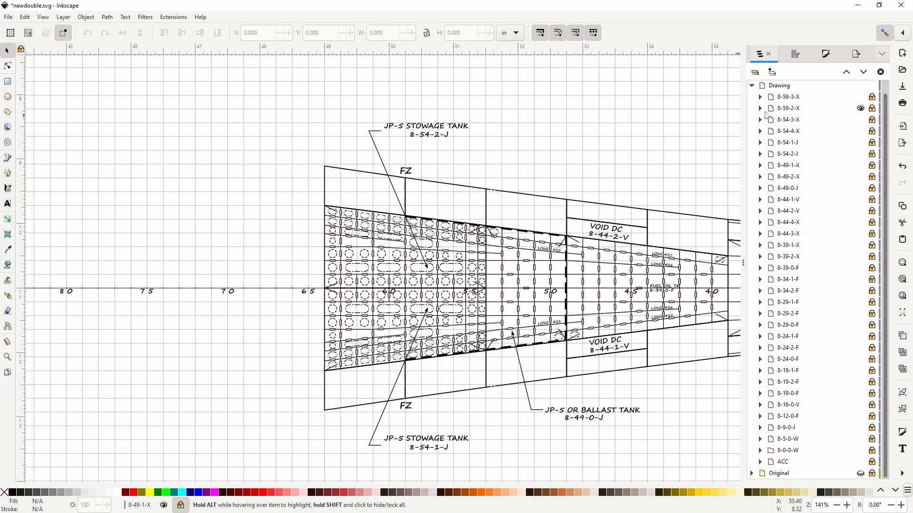
Step: Inspect the contents of sublayers 8-59-2-X and 8-44-3-X, including the Bulkhead object, and collapse them again
{"action": "left_click", "coordinate": [760, 108]}
{"action": "left_click", "coordinate": [759, 109]}
{"action": "left_click", "coordinate": [760, 236]}
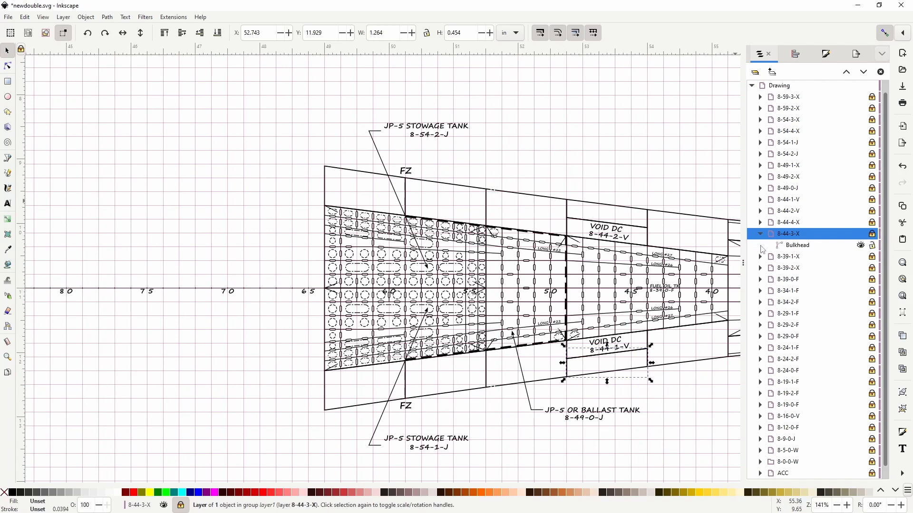
{"action": "left_click", "coordinate": [761, 234]}
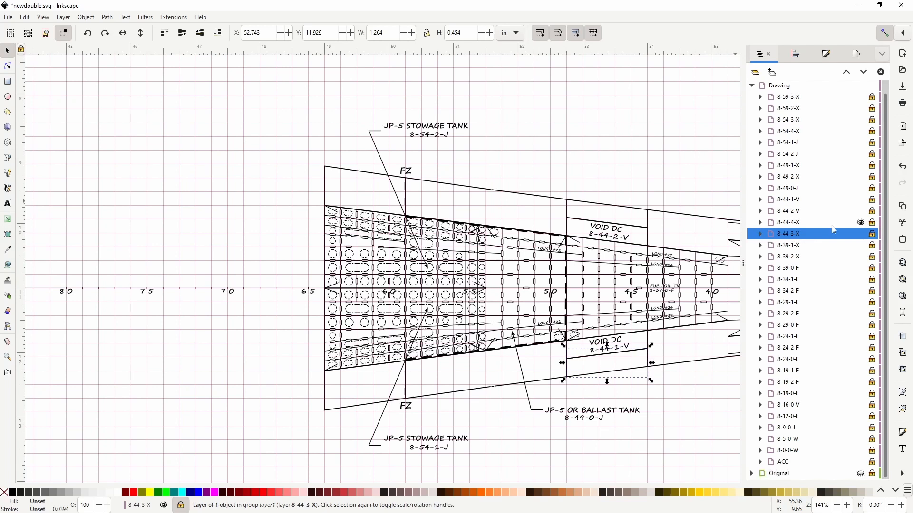
Step: Toggle the visibility of sublayer 8-39-0-F repeatedly to check its fuel oil tank linework, leaving it visible
{"action": "left_click", "coordinate": [861, 268]}
{"action": "left_click", "coordinate": [860, 268]}
{"action": "left_click", "coordinate": [861, 268]}
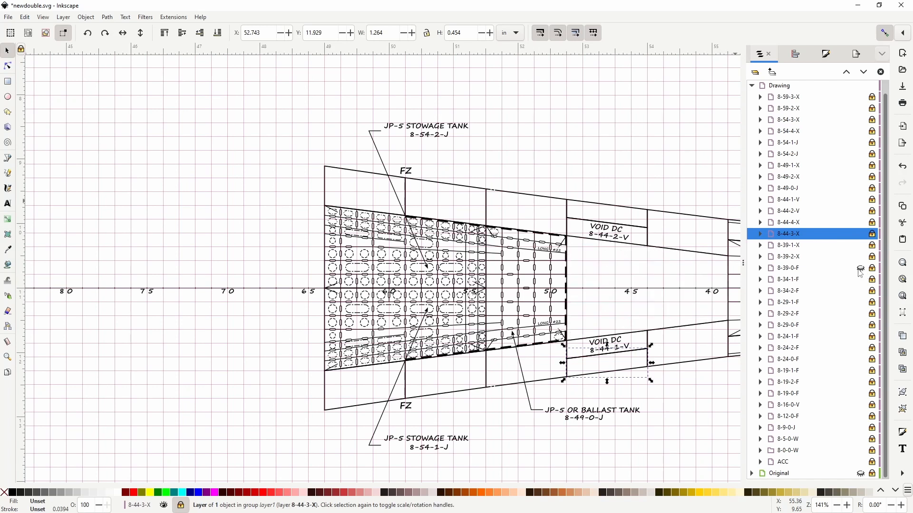
{"action": "left_click", "coordinate": [860, 269]}
{"action": "left_click", "coordinate": [860, 269]}
{"action": "left_click", "coordinate": [860, 268]}
{"action": "left_click", "coordinate": [860, 269]}
{"action": "left_click", "coordinate": [860, 269]}
{"action": "left_click", "coordinate": [860, 269]}
{"action": "left_click", "coordinate": [860, 268]}
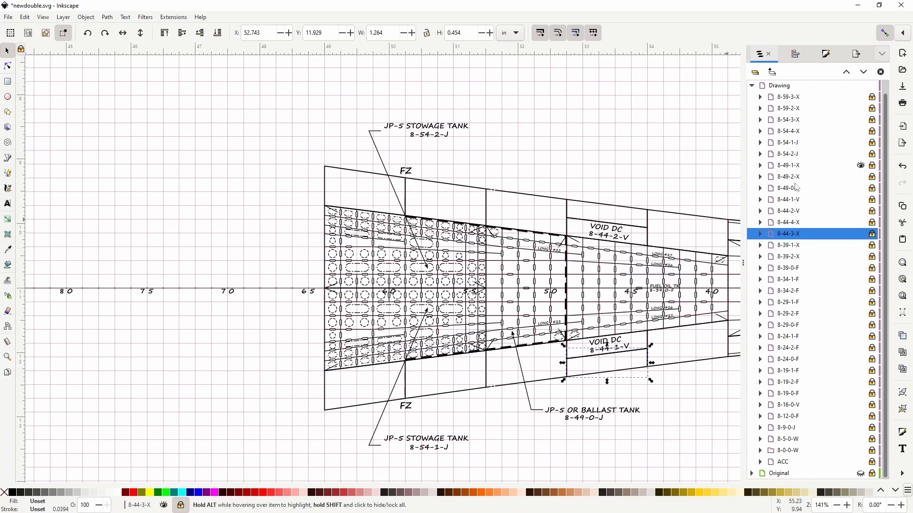
Step: Review the redrawn plan from the blank area aft of frame 65 forward to the peak tanks at the bow
{"action": "left_click_drag", "start_coordinate": [666, 313], "coordinate": [646, 292]}
{"action": "left_click_drag", "start_coordinate": [389, 308], "coordinate": [564, 289]}
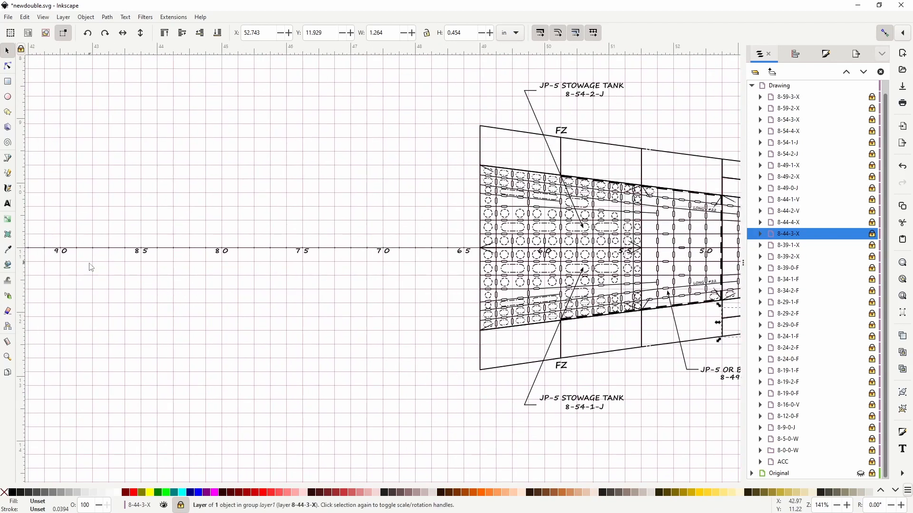
{"action": "left_click_drag", "start_coordinate": [504, 267], "coordinate": [30, 286]}
{"action": "left_click_drag", "start_coordinate": [612, 279], "coordinate": [660, 281]}
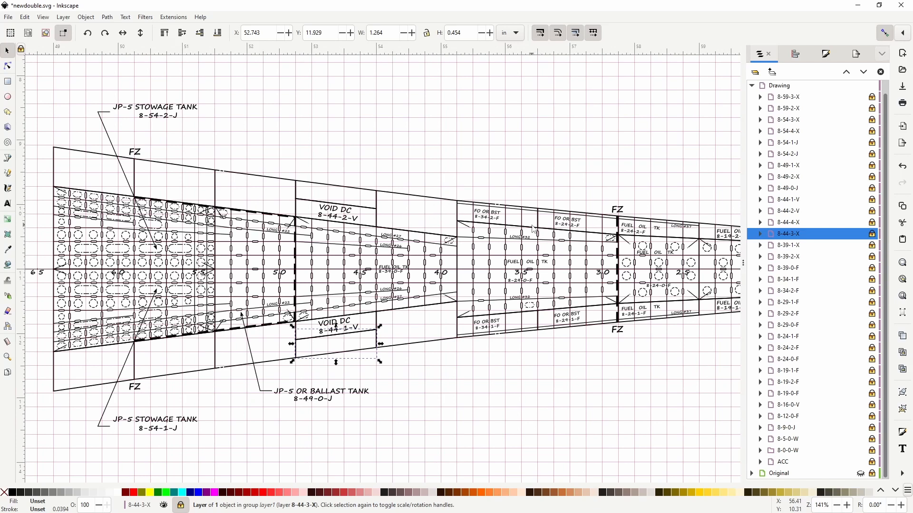
{"action": "scroll", "coordinate": [531, 229], "scroll_direction": "right", "scroll_amount": 10}
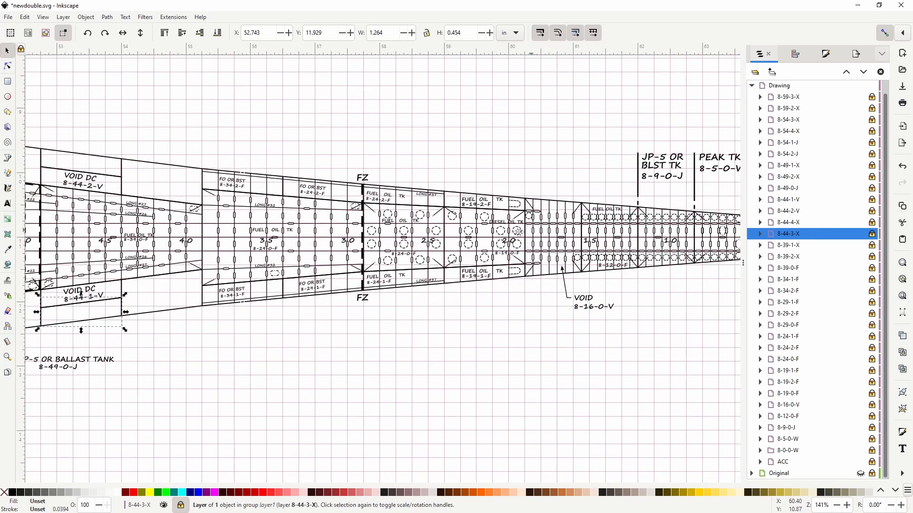
{"action": "scroll", "coordinate": [473, 241], "scroll_direction": "down", "scroll_amount": 2, "text": "ctrl"}
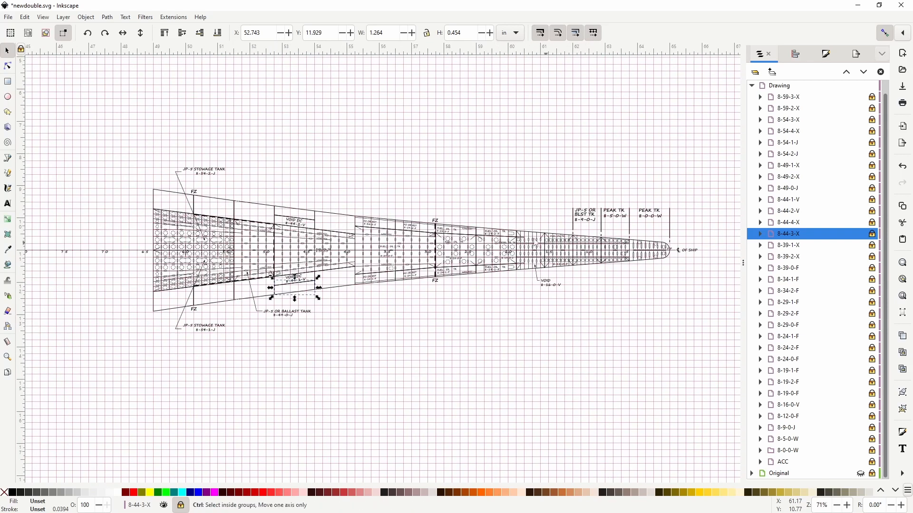
{"action": "left_click_drag", "start_coordinate": [533, 239], "coordinate": [512, 241]}
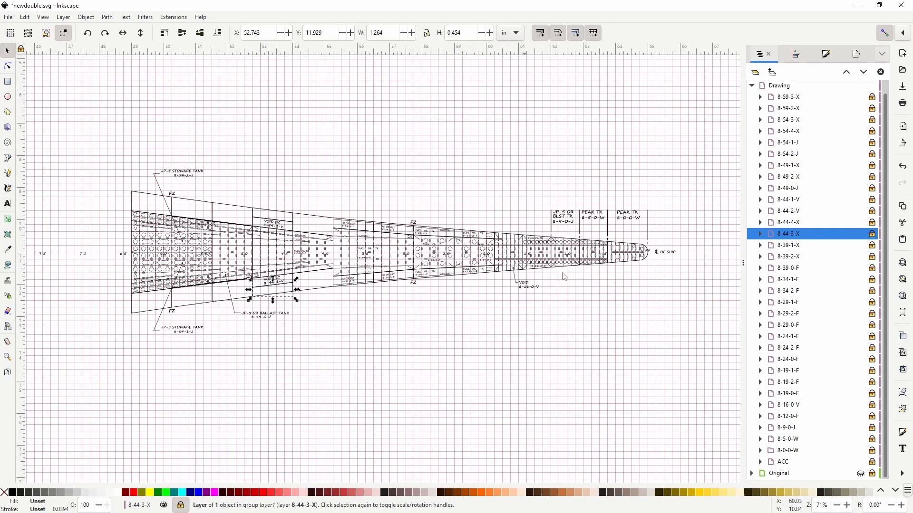